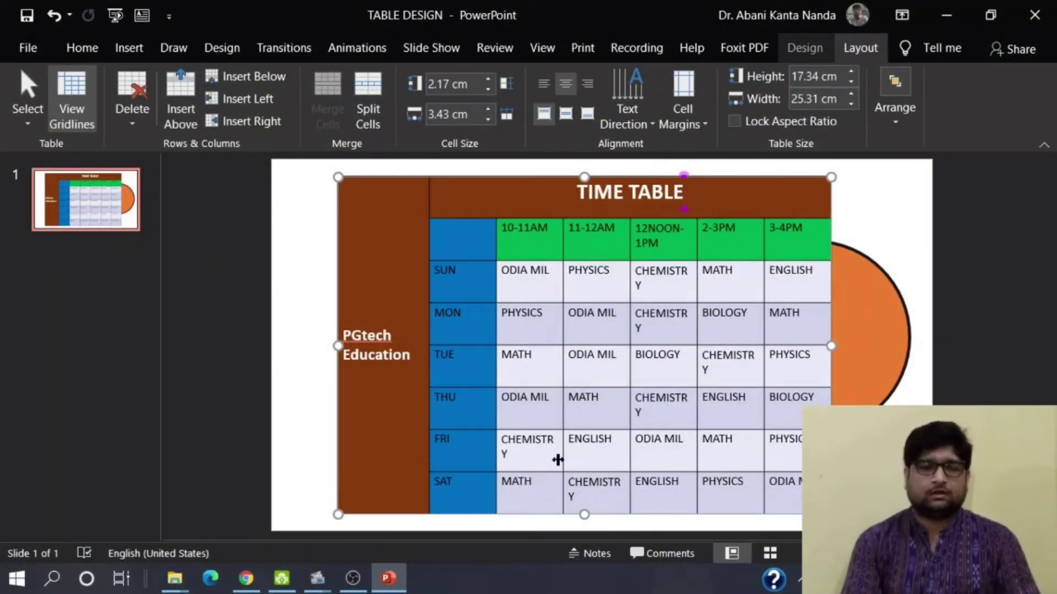
- Nudge the orange circle slightly up and right, then reselect the timetable and show its Table Layout options
mouse_move(869, 338)
left_mouse_down()
mouse_move(959, 312)
mouse_move(874, 331)
left_mouse_up()
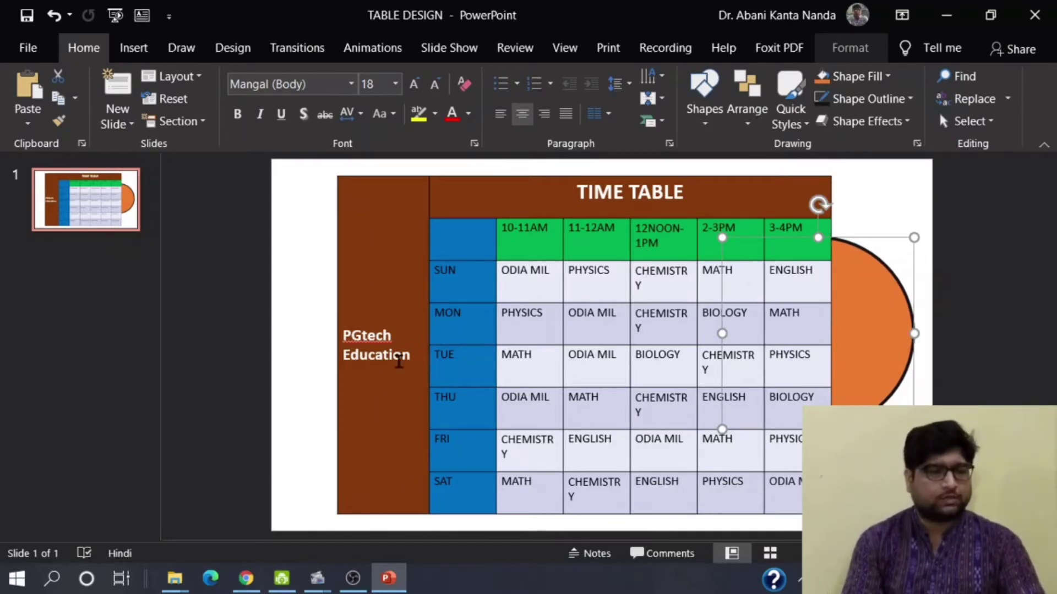
left_click(616, 313)
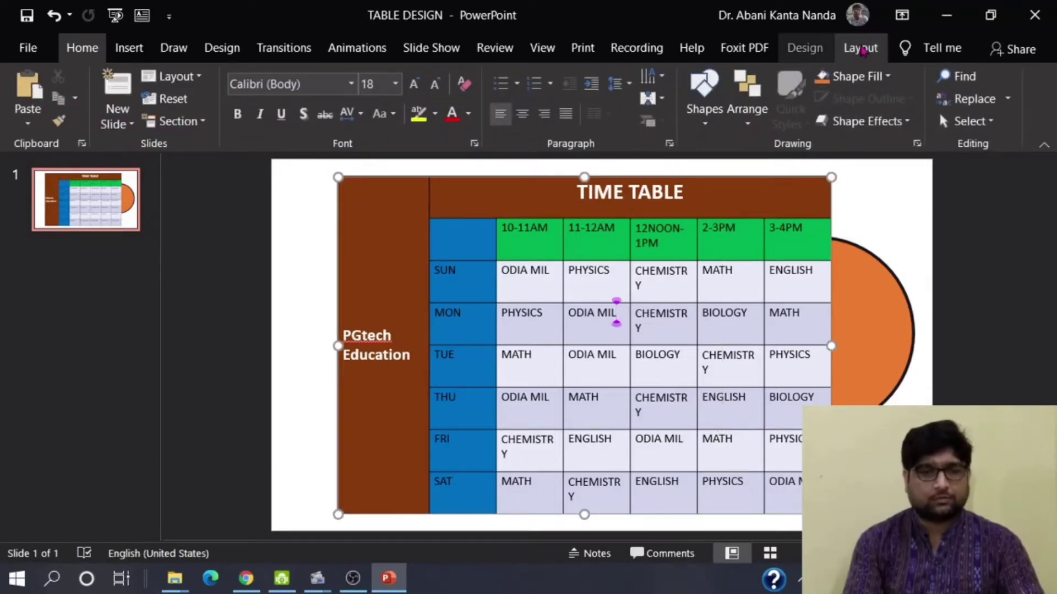
left_click(860, 48)
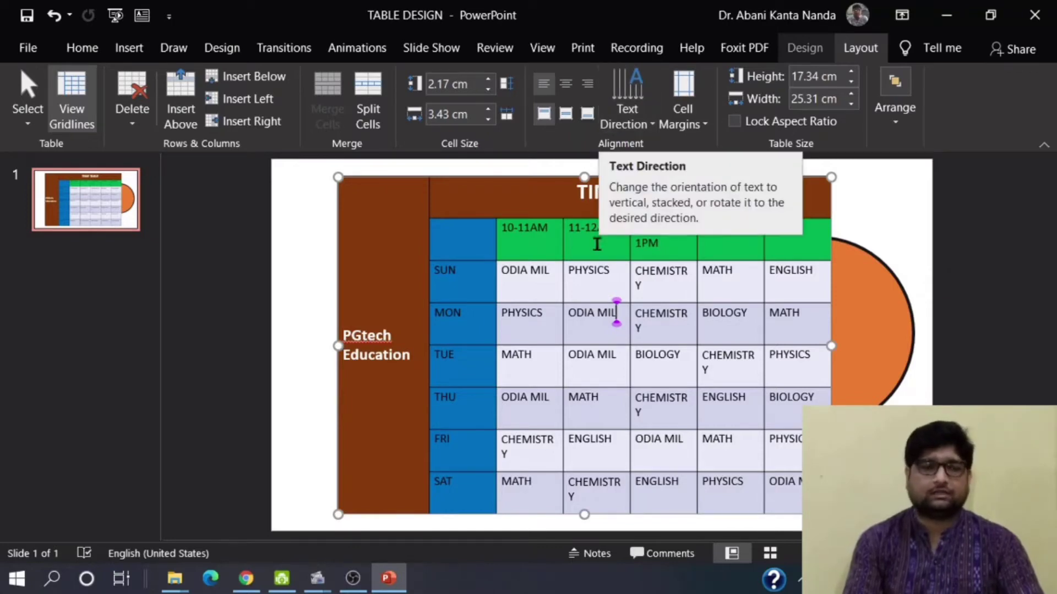
left_click(376, 336)
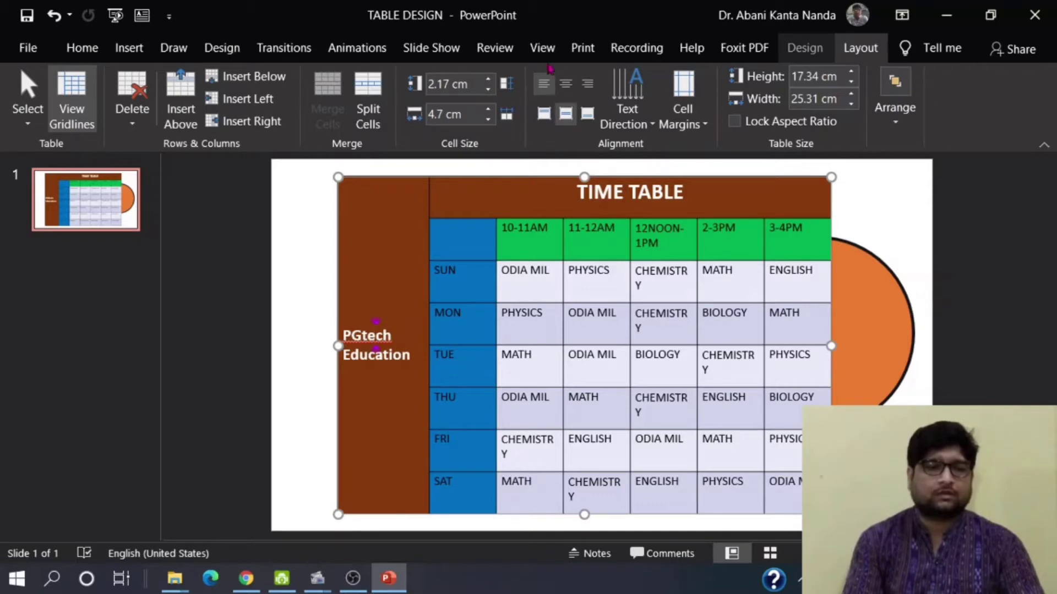
left_click(82, 52)
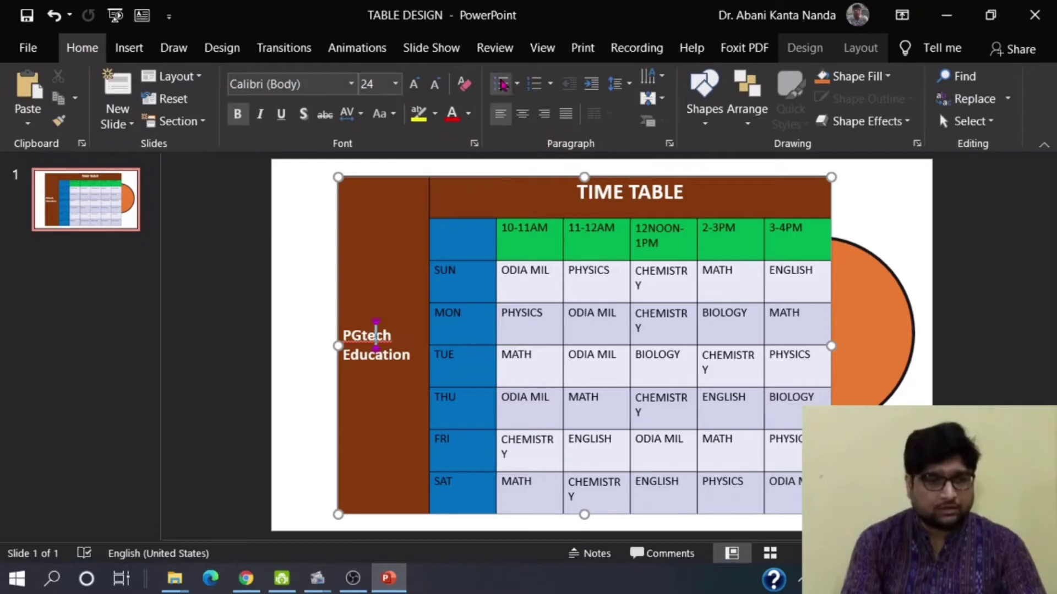
left_click(650, 99)
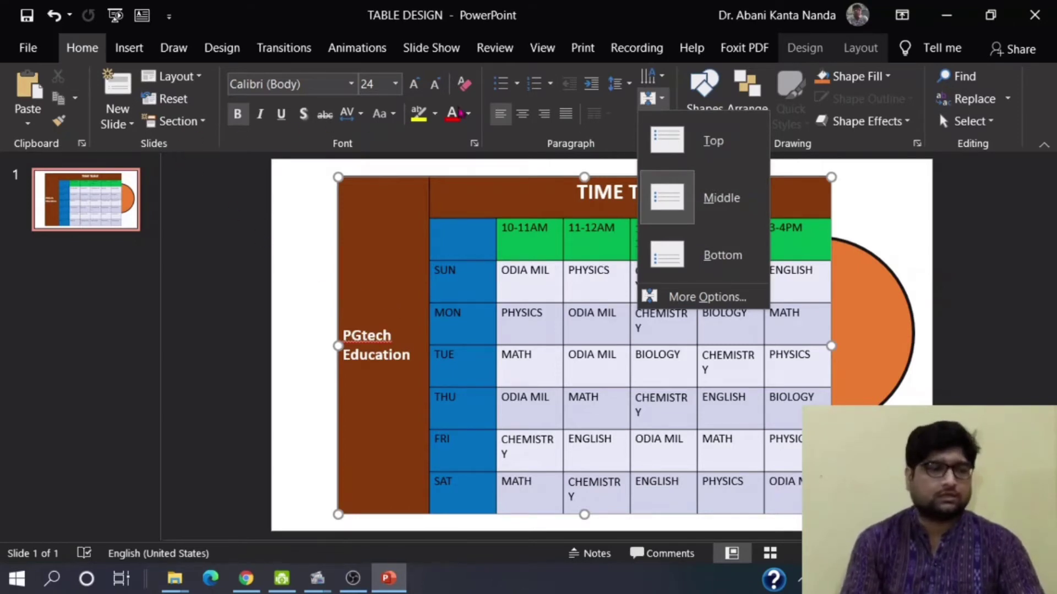
left_click(860, 48)
left_click(860, 48)
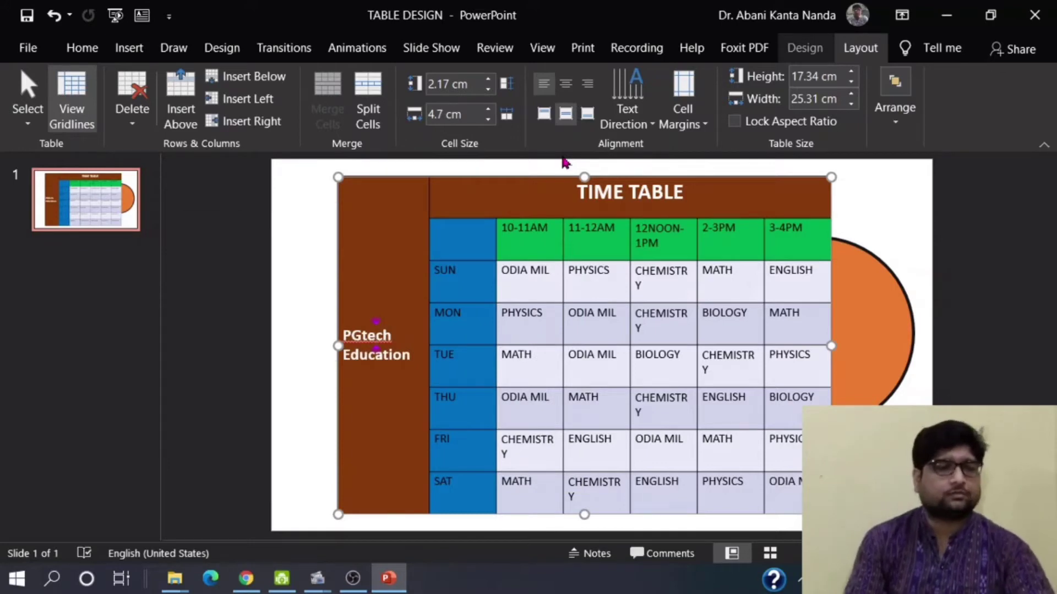
- Try right, centre, top and middle alignment on the PGtech Education text, ending at bottom-centre of its cell
left_click(384, 333)
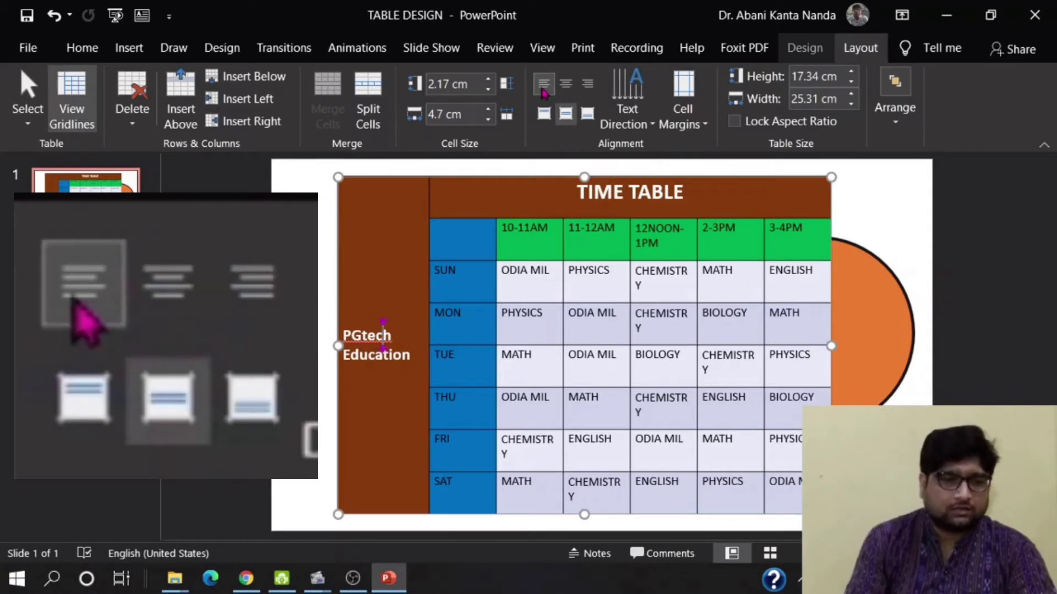
left_click_drag(419, 360, 415, 316)
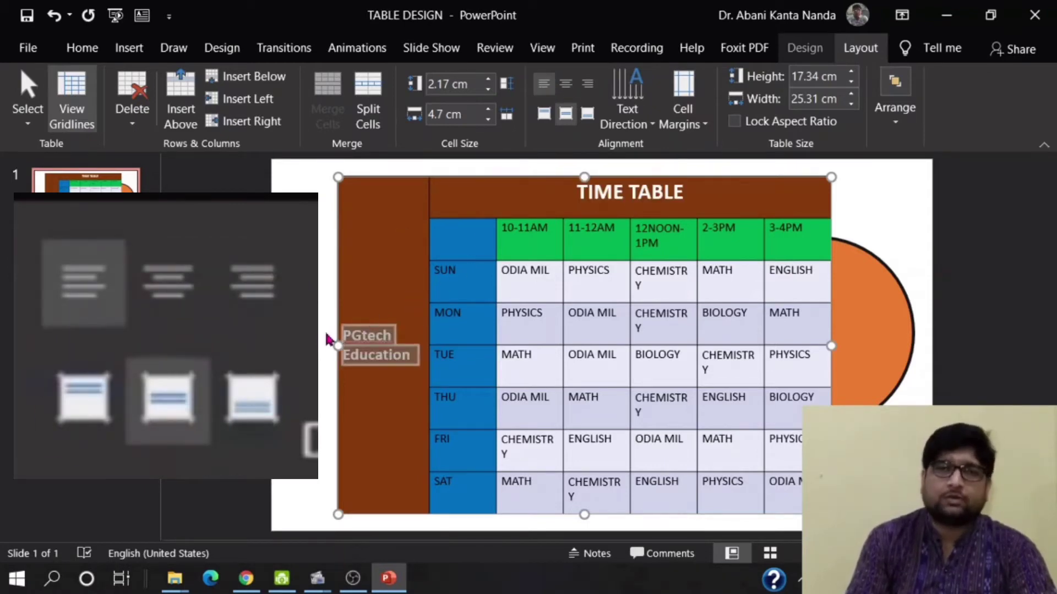
left_click(588, 83)
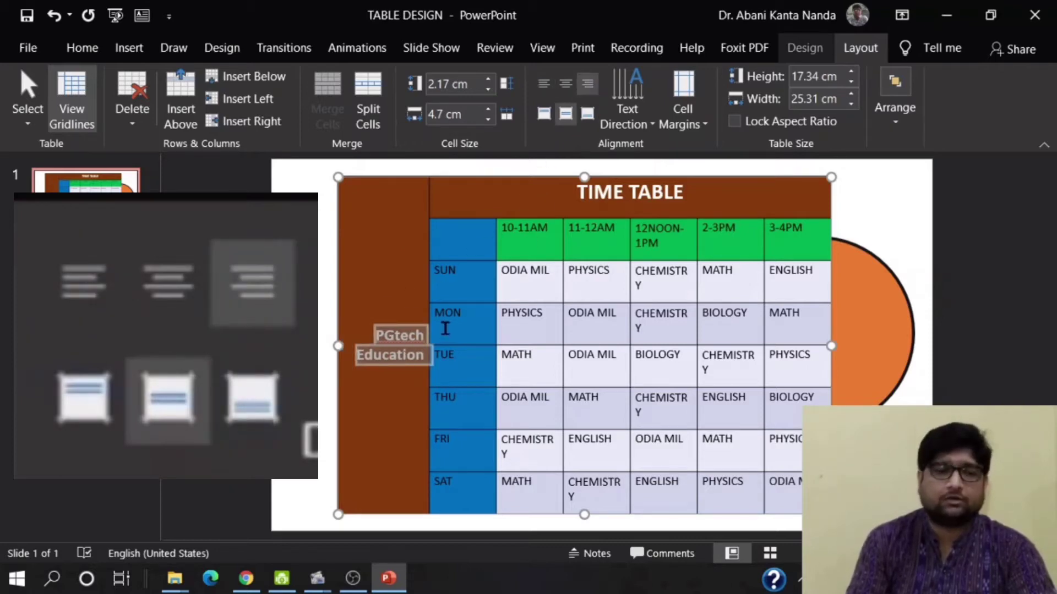
left_click(565, 83)
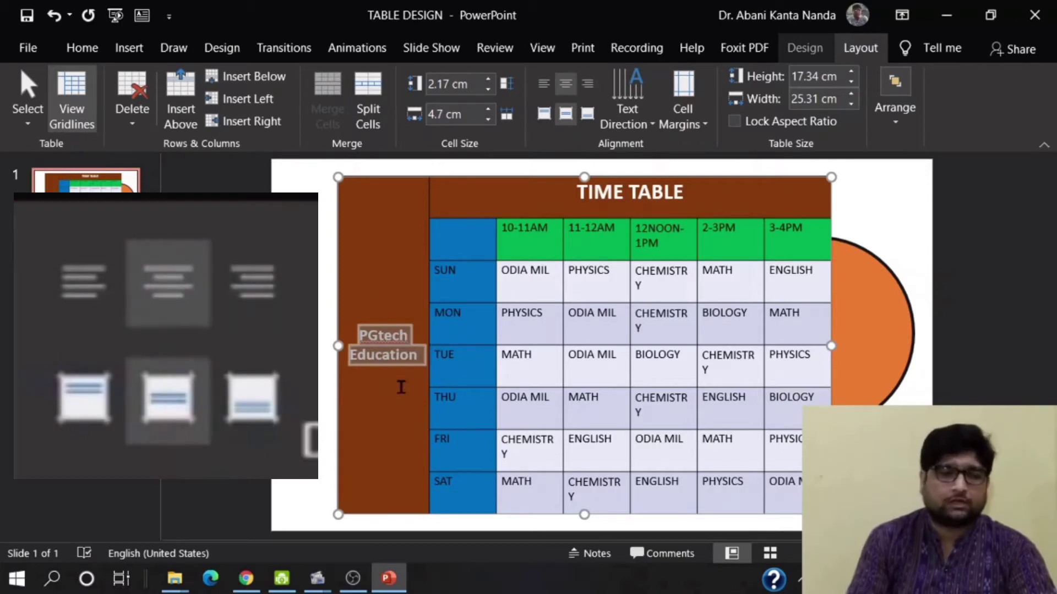
left_click(543, 115)
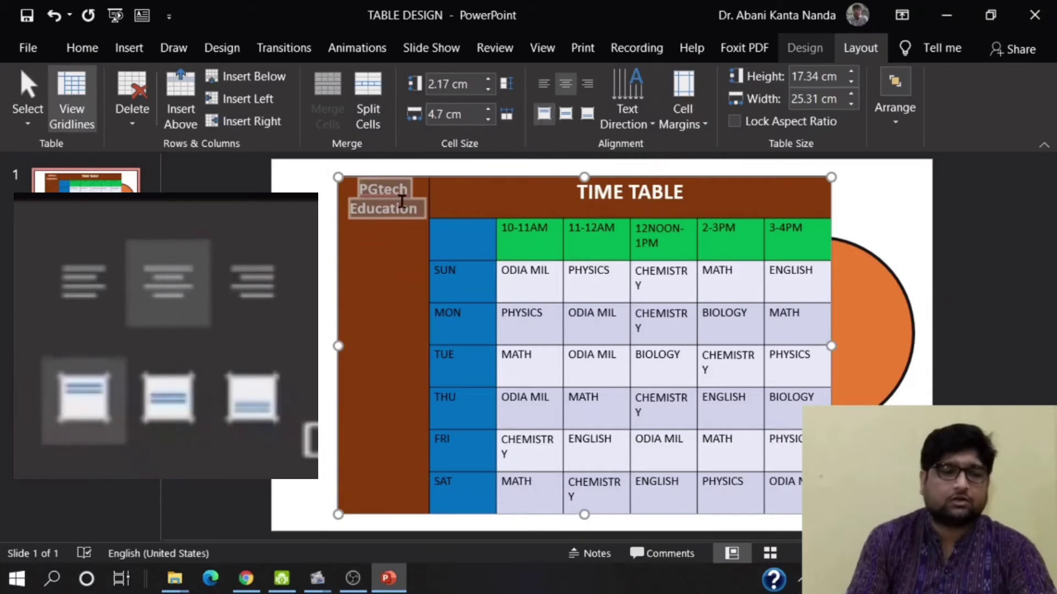
left_click(565, 115)
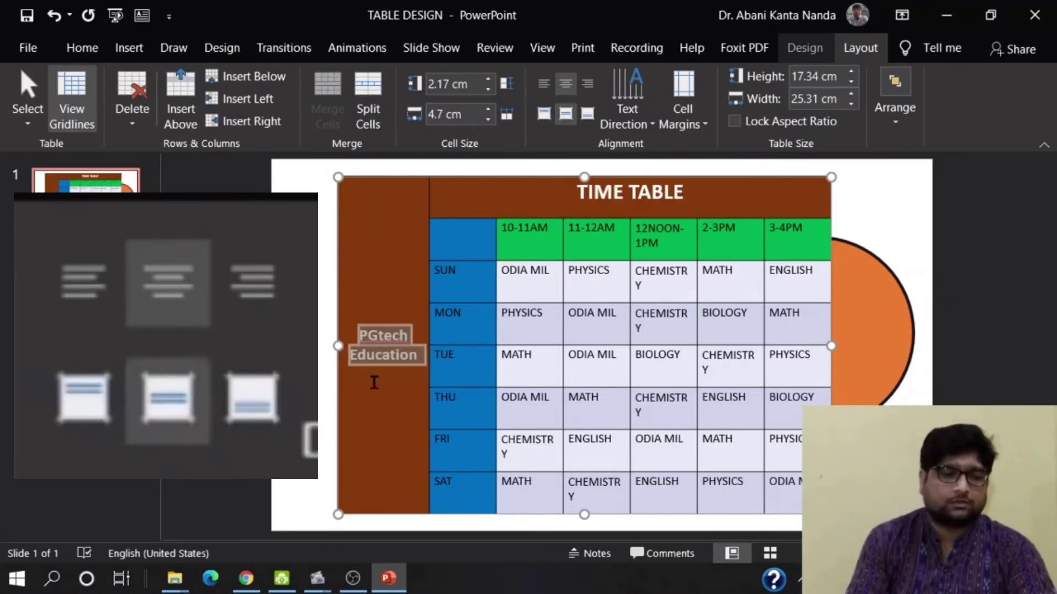
left_click(587, 114)
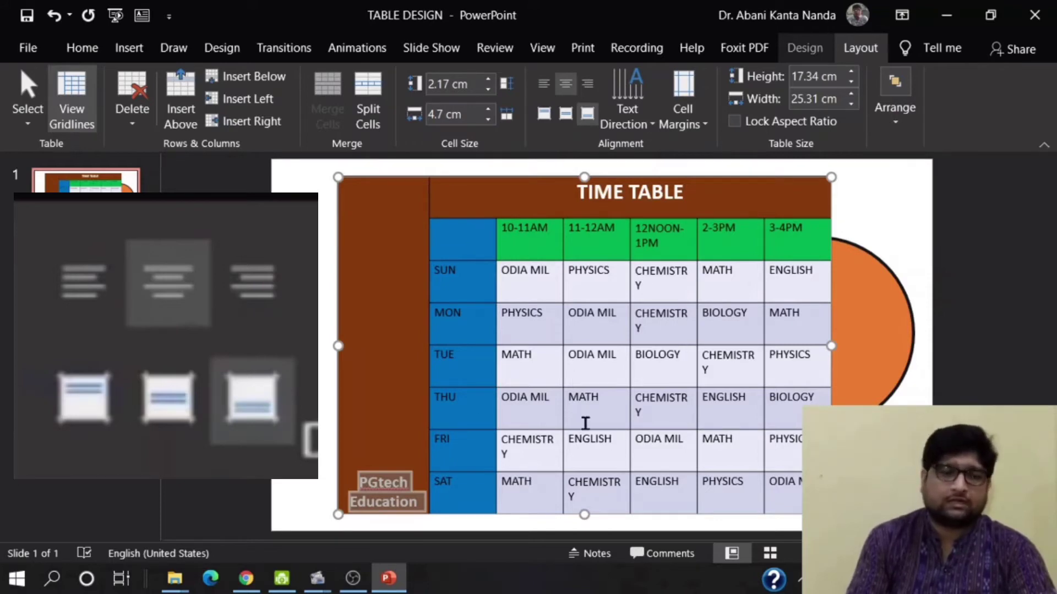
- Select the whole timetable and, after trying left and right alignment, centre all its text horizontally and vertically
left_click_drag(584, 175, 584, 175)
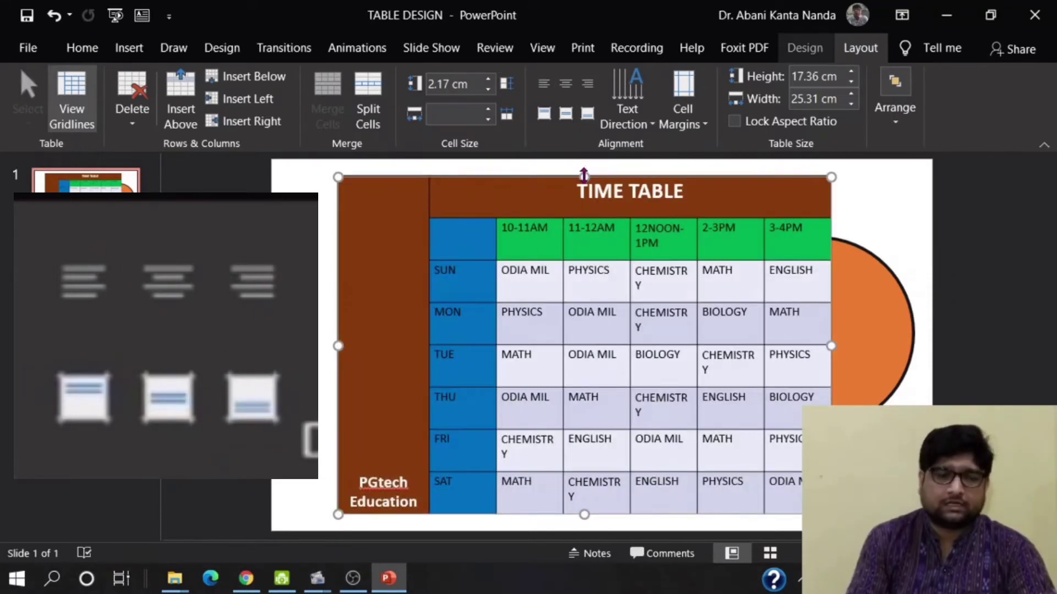
left_click(544, 83)
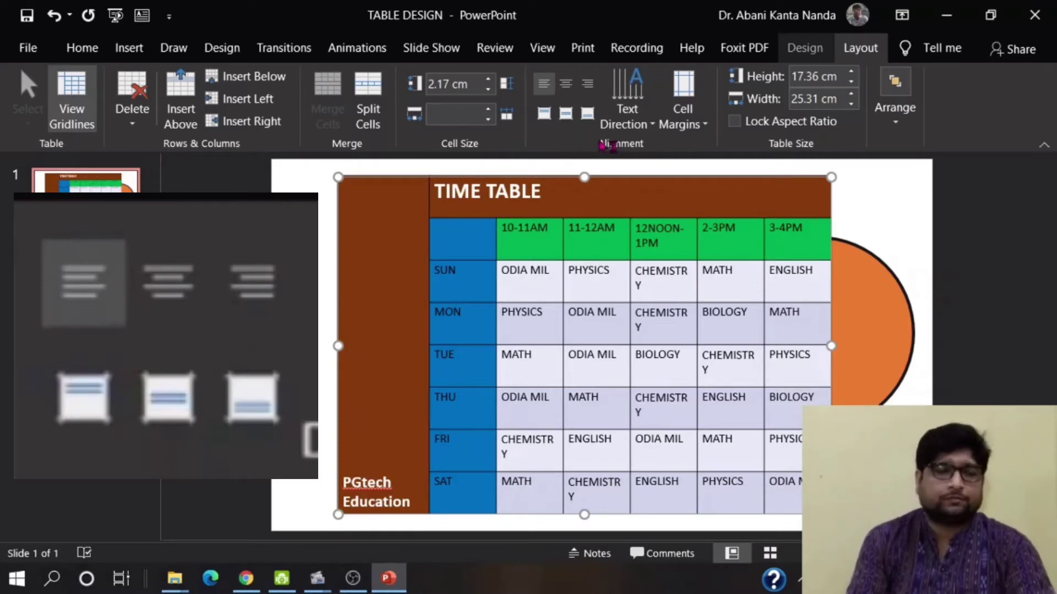
left_click(567, 88)
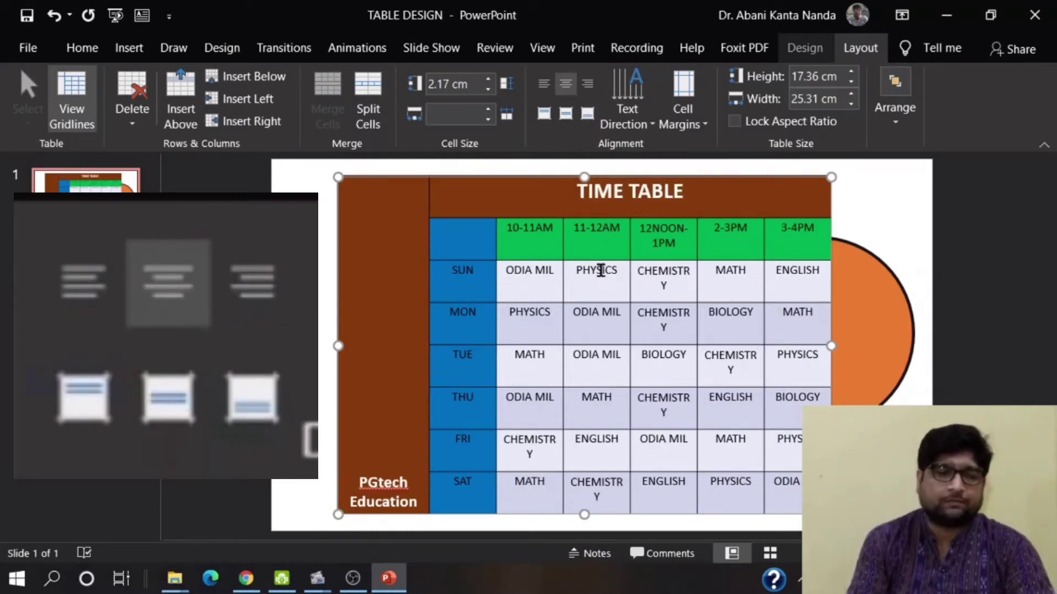
left_click(588, 85)
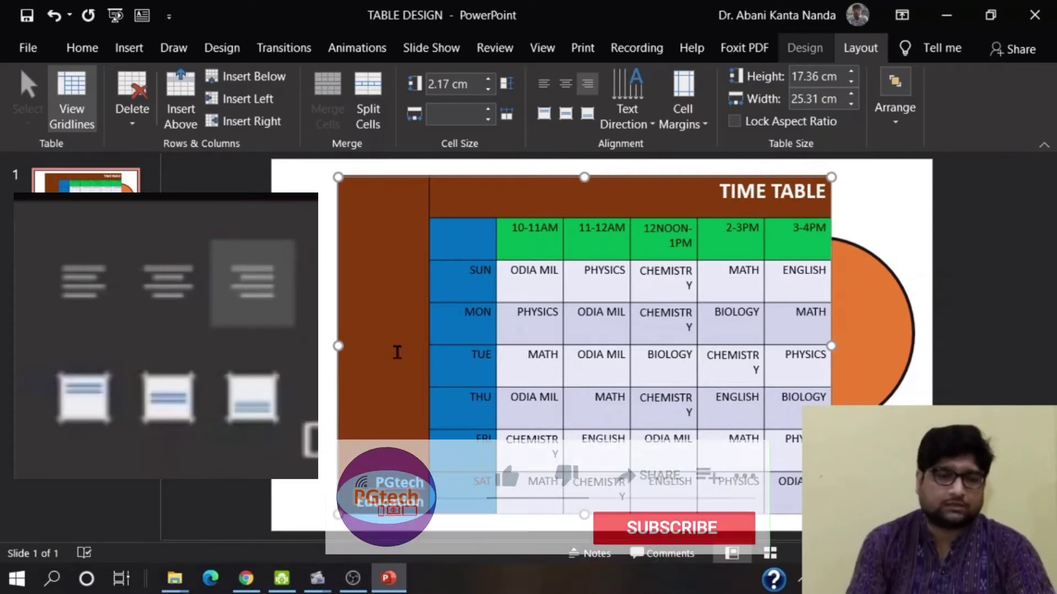
left_click(566, 114)
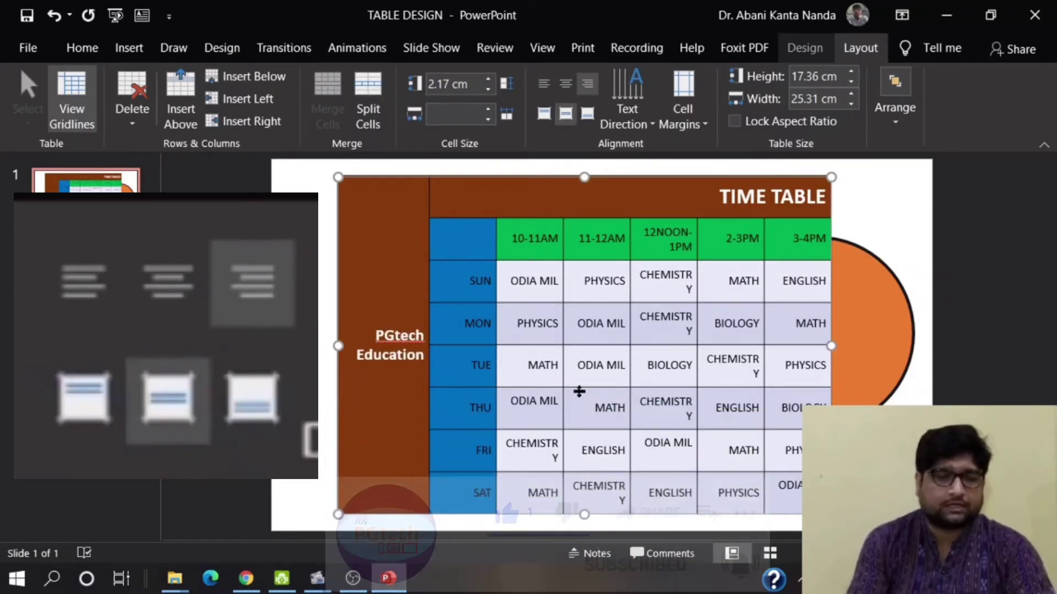
left_click(565, 84)
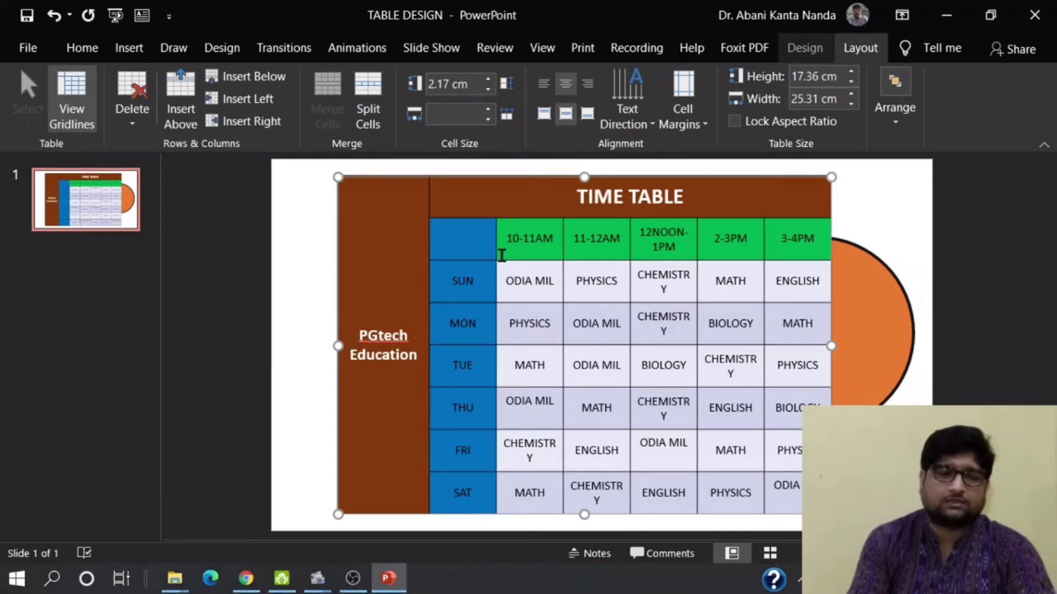
- Rotate the PGtech Education text direction by 270° so it runs vertically
left_click(371, 305)
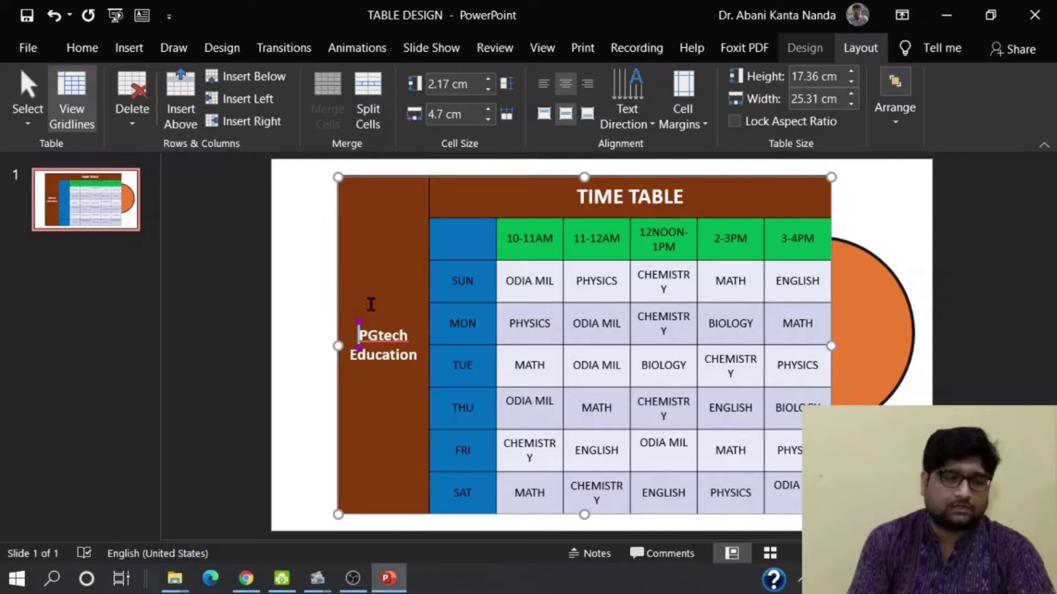
left_click(636, 98)
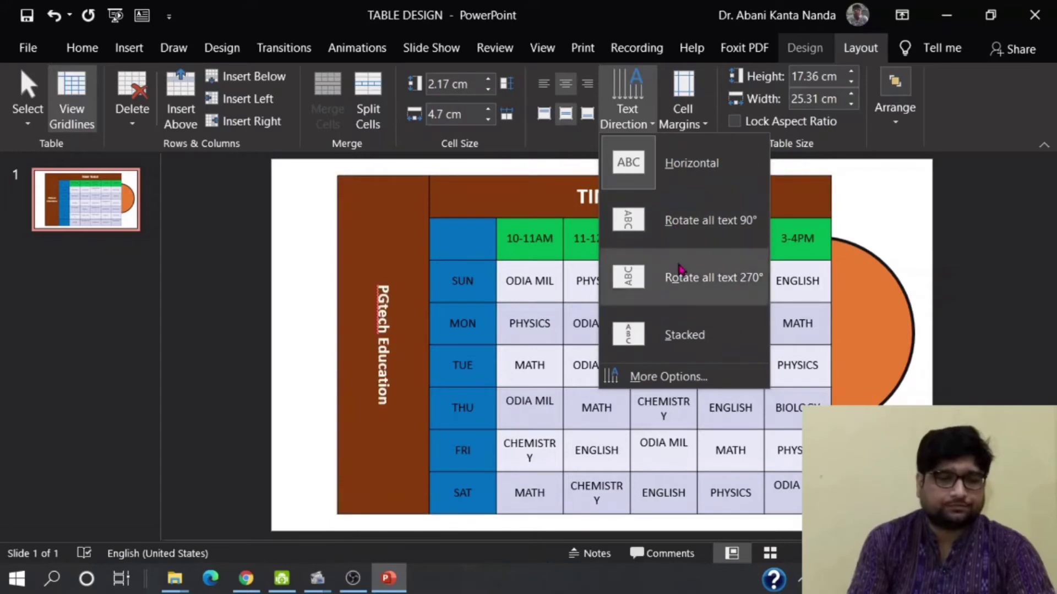
left_click(680, 269)
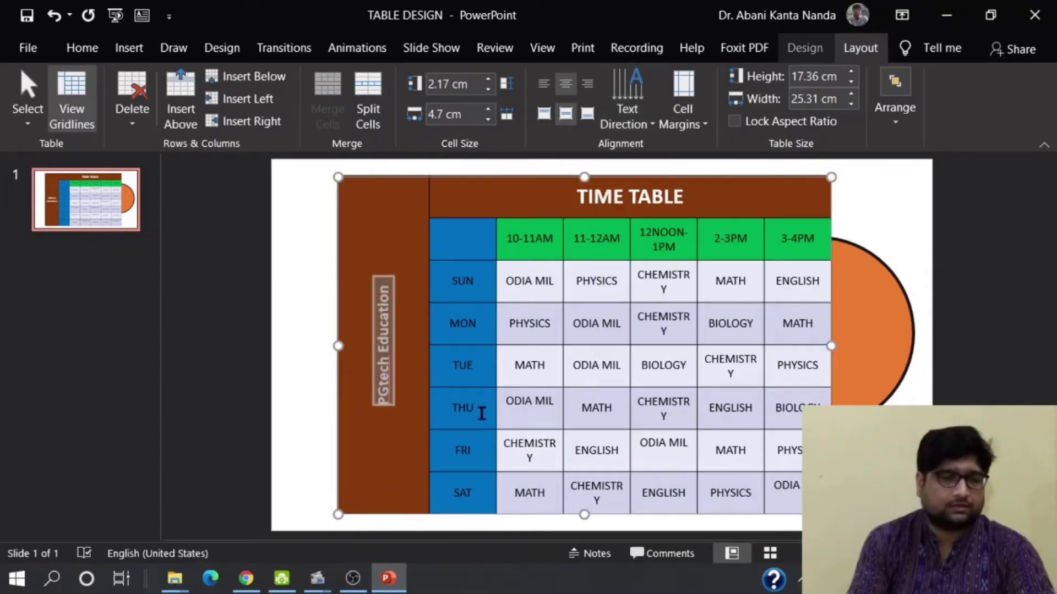
- Enlarge the PGtech Education text to 48 pt using the Home font size controls
left_click(82, 48)
left_click(414, 84)
left_click(413, 83)
left_click(413, 84)
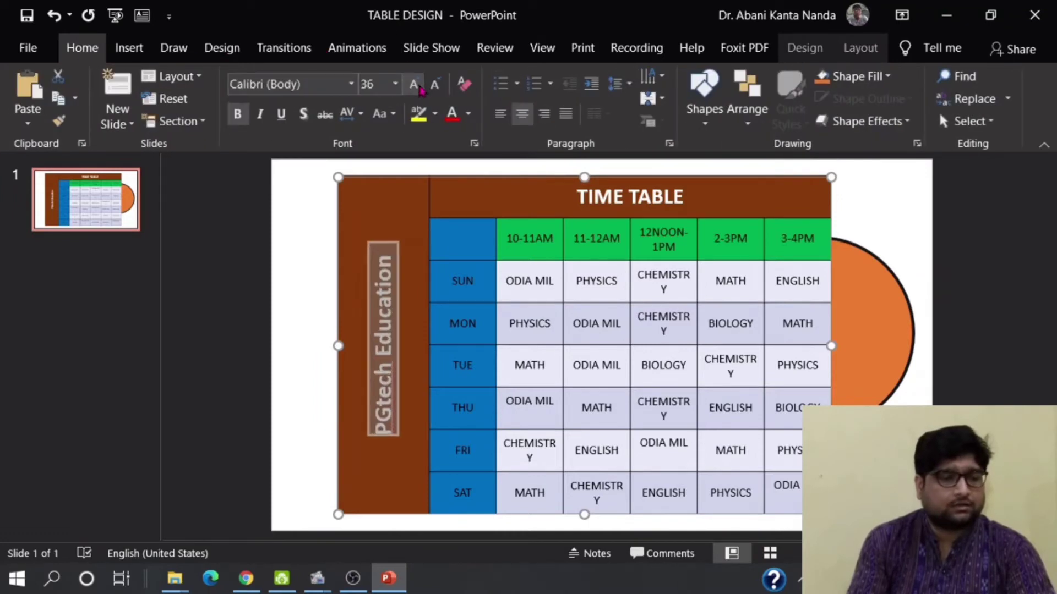
left_click(413, 84)
left_click(414, 84)
left_click(413, 84)
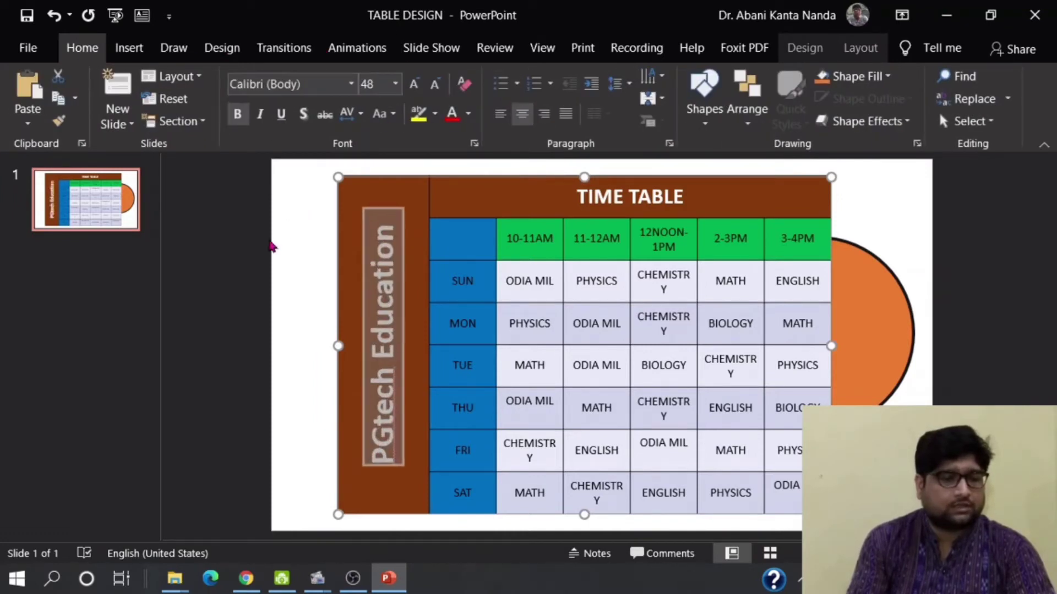
left_click(259, 257)
left_click(379, 359)
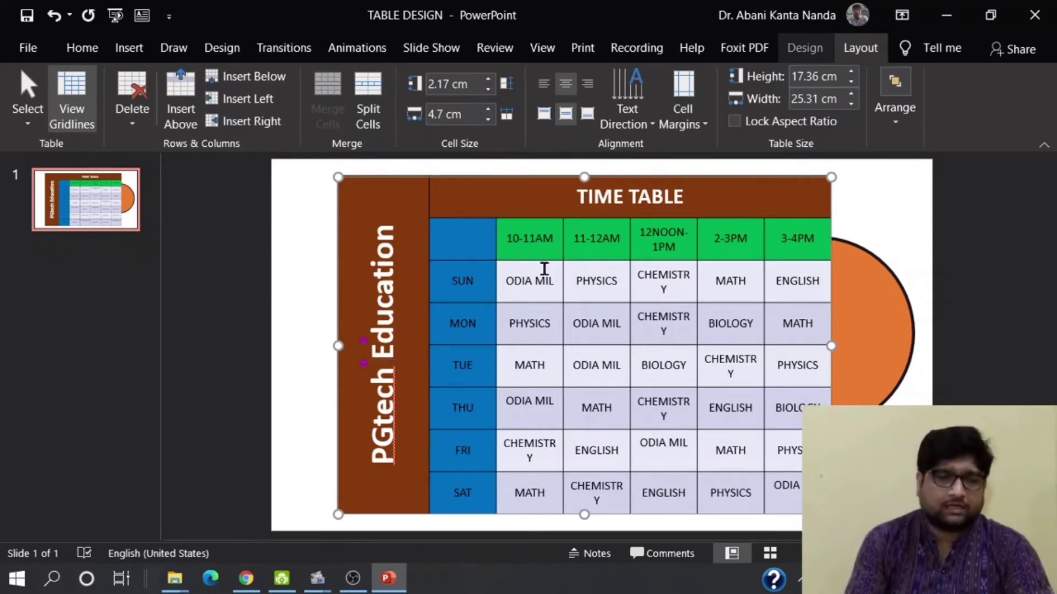
- Left-align and top-align all the text in the whole timetable
left_click(585, 177)
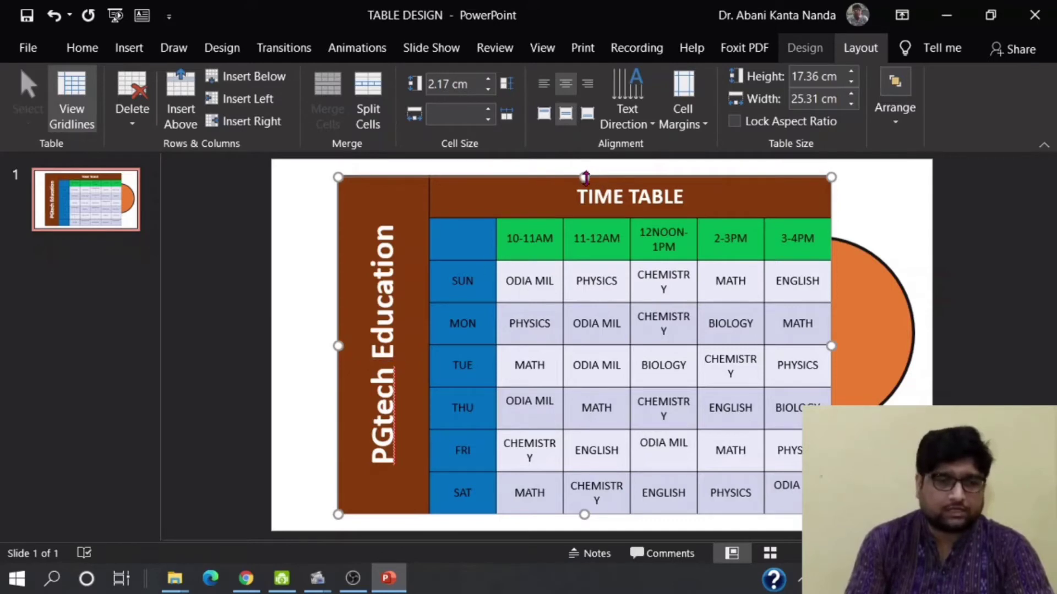
left_click(544, 83)
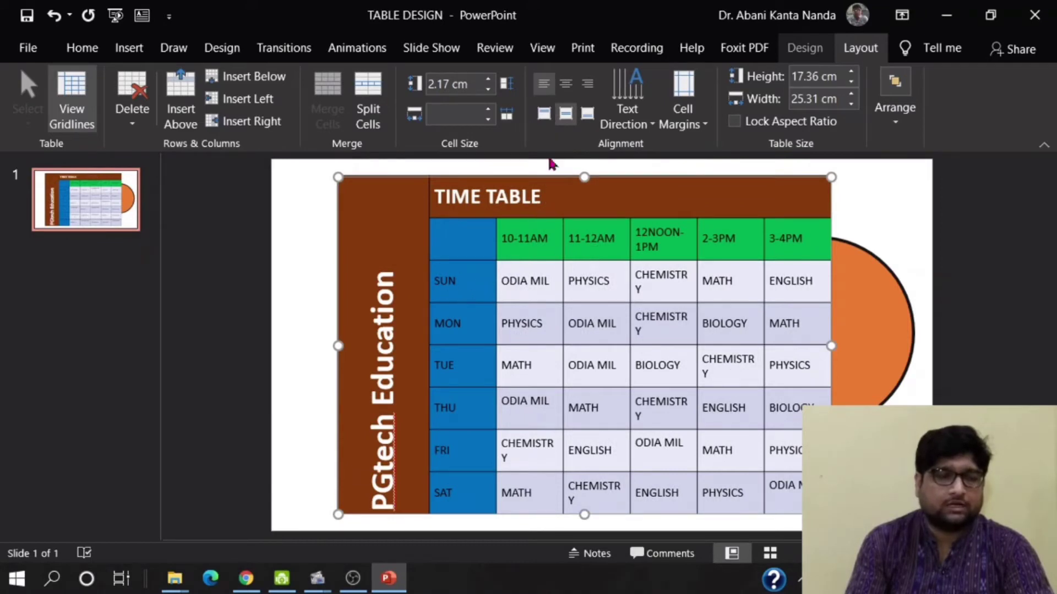
left_click(543, 113)
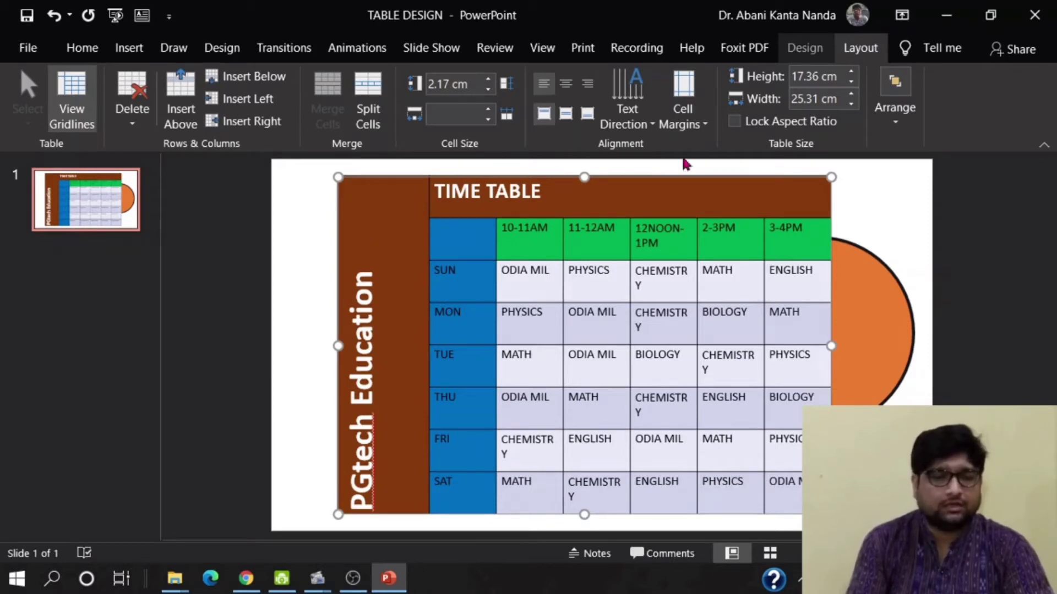
- Set the table's cell margins to None, then change them to Narrow
left_click(691, 124)
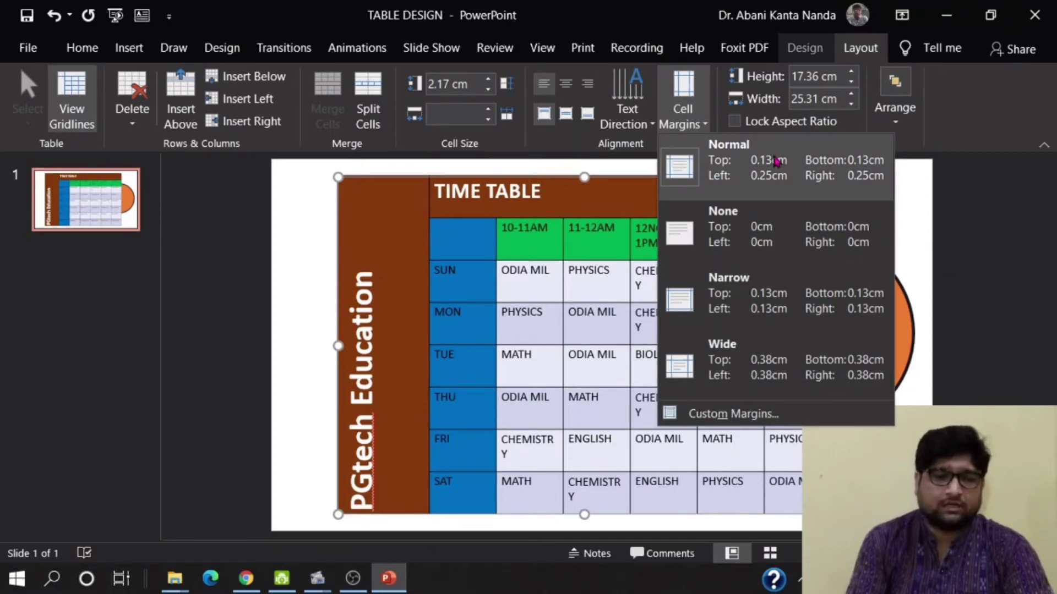
left_click(756, 228)
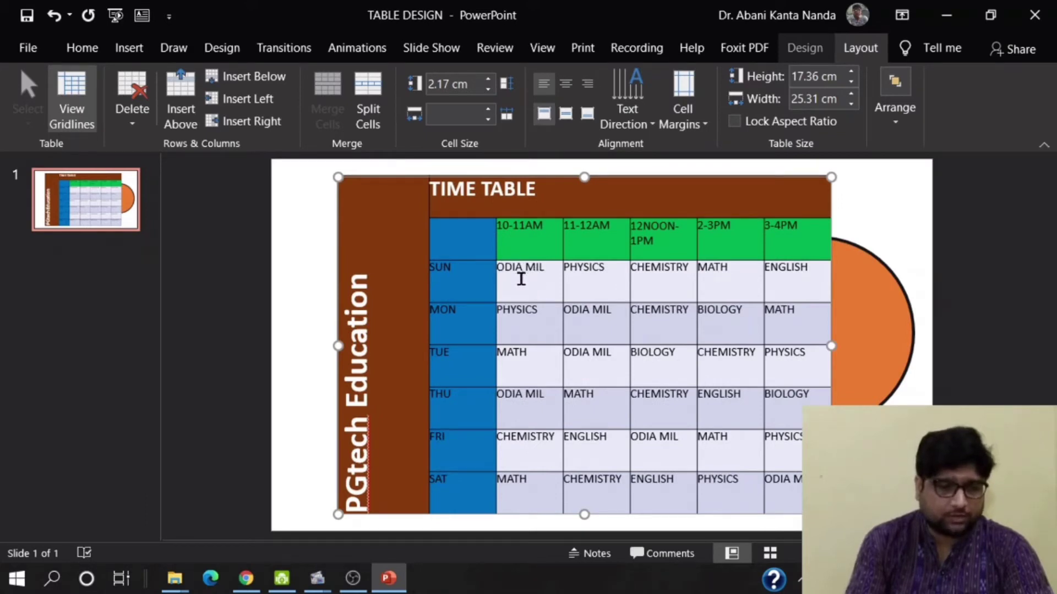
left_click(686, 120)
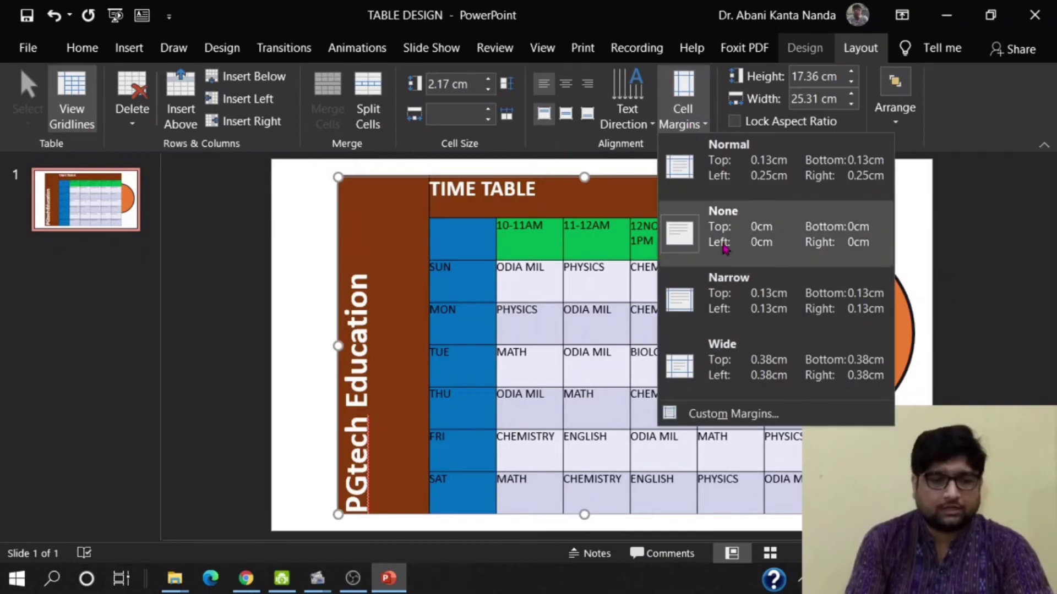
left_click(743, 291)
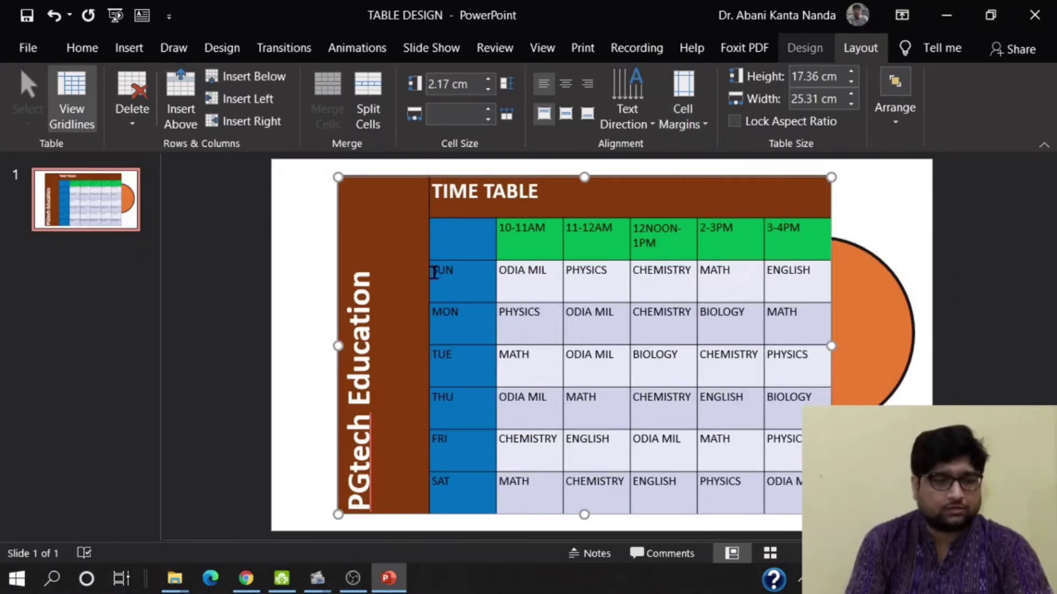
- Apply Wide cell margins to the timetable, then switch back to Normal margins
left_click(682, 110)
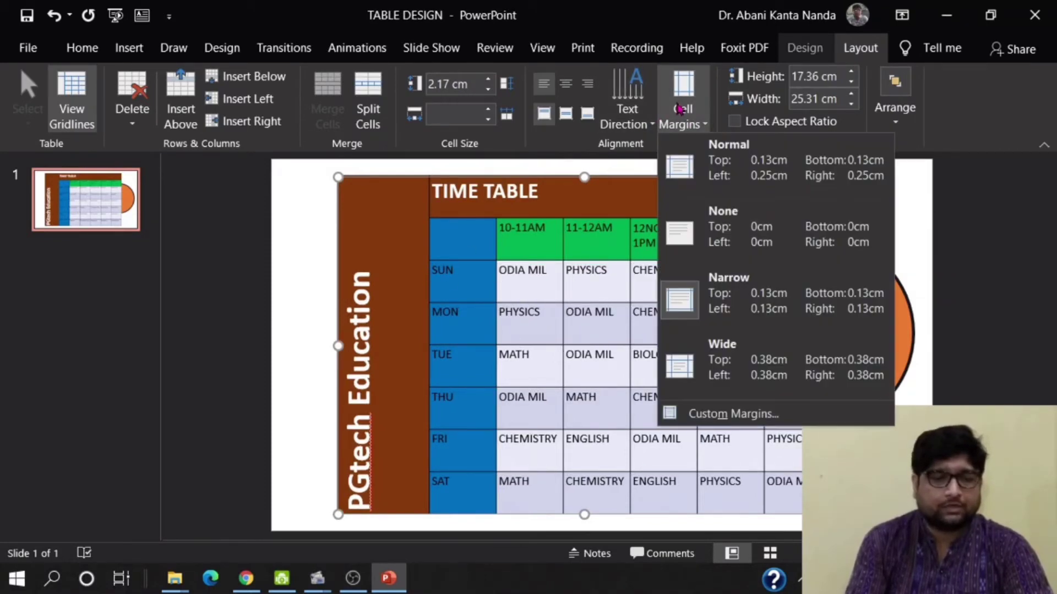
left_click(754, 361)
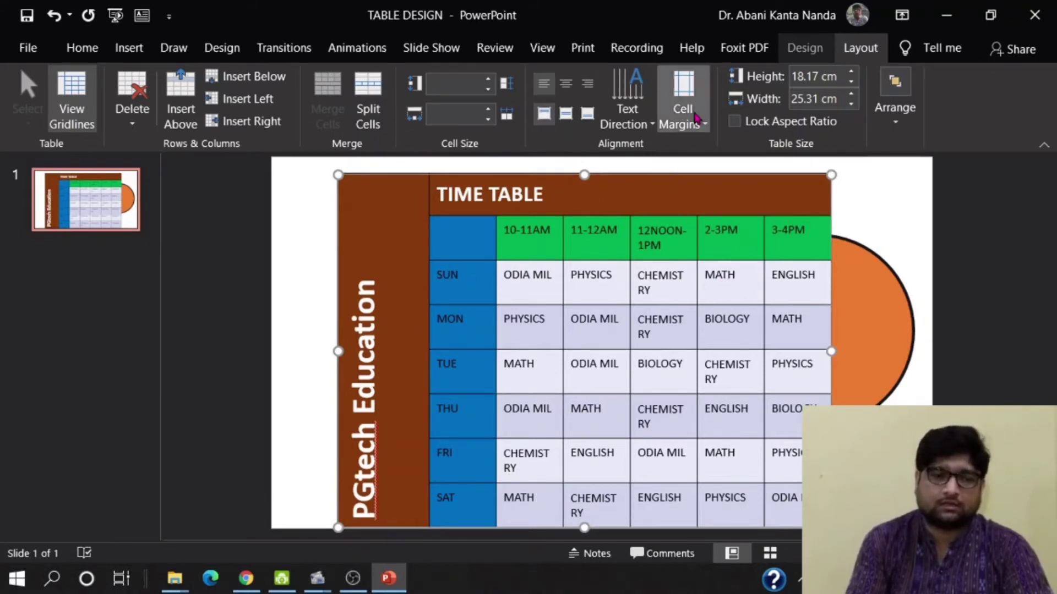
left_click(691, 116)
left_click(768, 157)
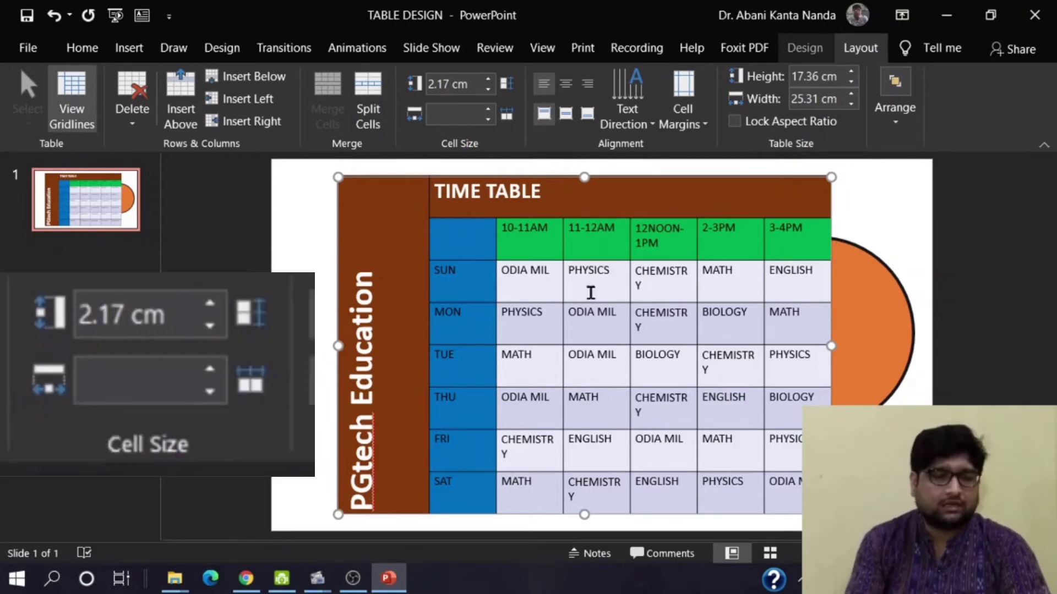
- Undo a stray change, then distribute the timetable's rows and columns evenly, giving 3.62 cm wide cells
left_click(550, 243)
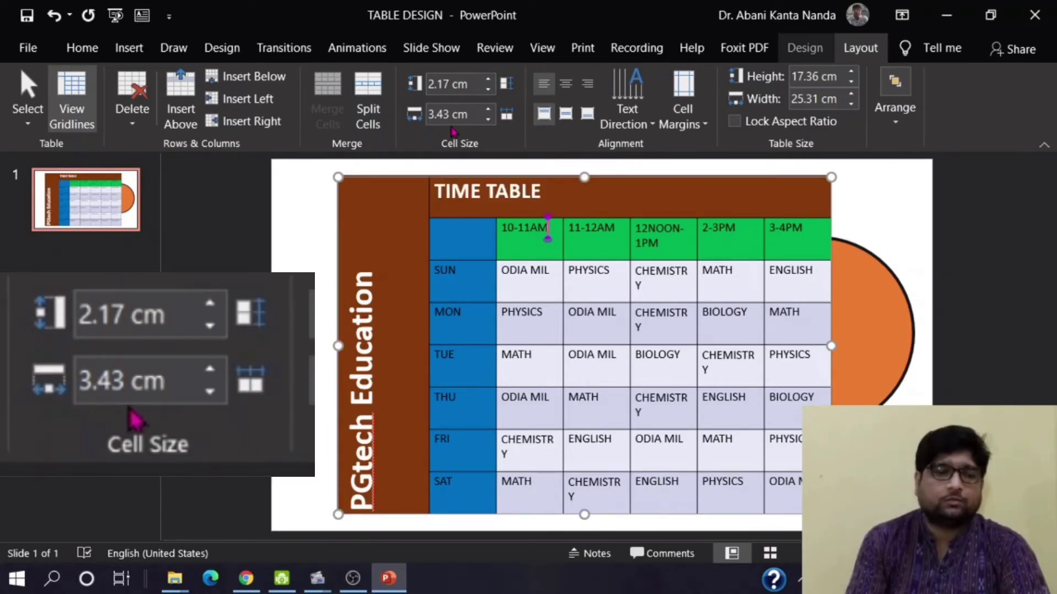
key("ctrl+z")
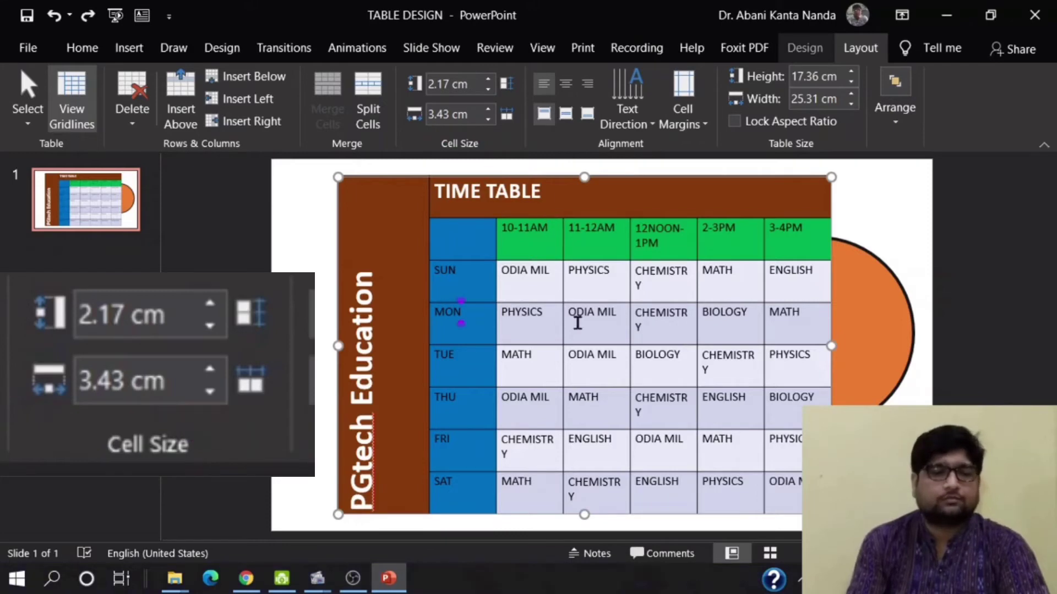
left_click(587, 173)
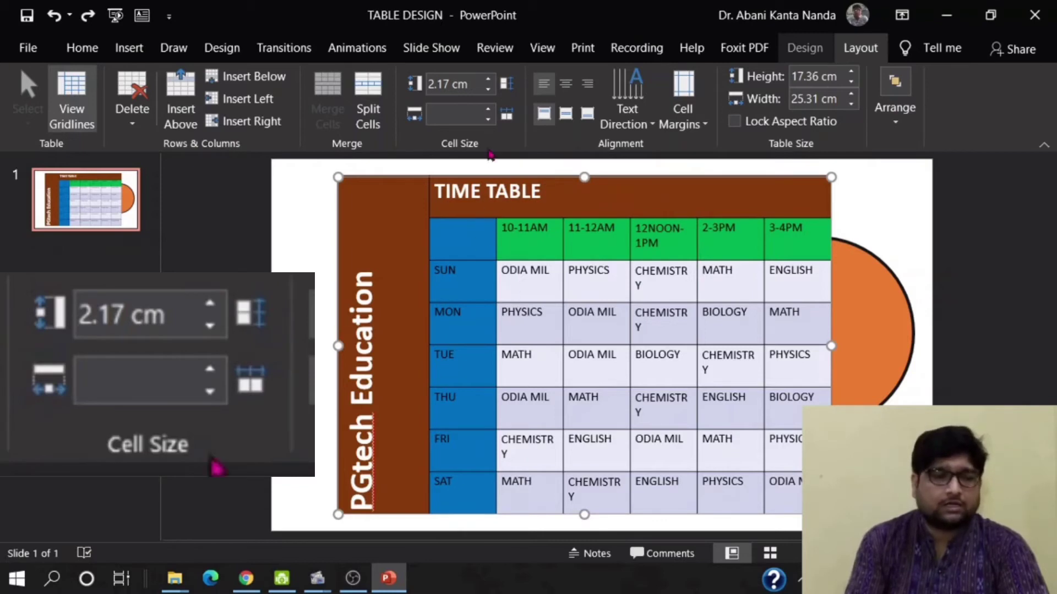
left_click(507, 88)
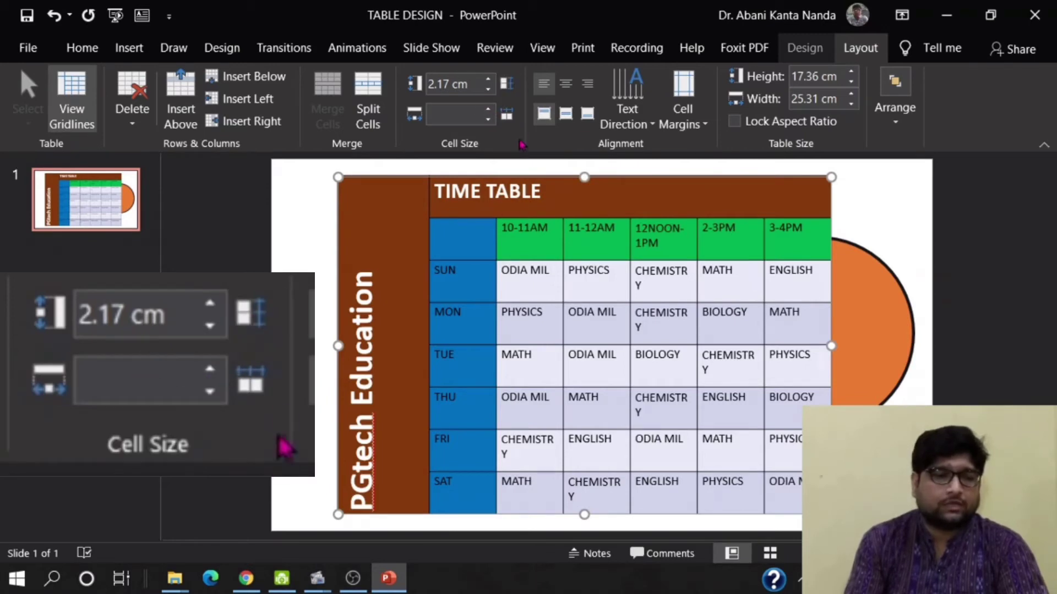
left_click(507, 117)
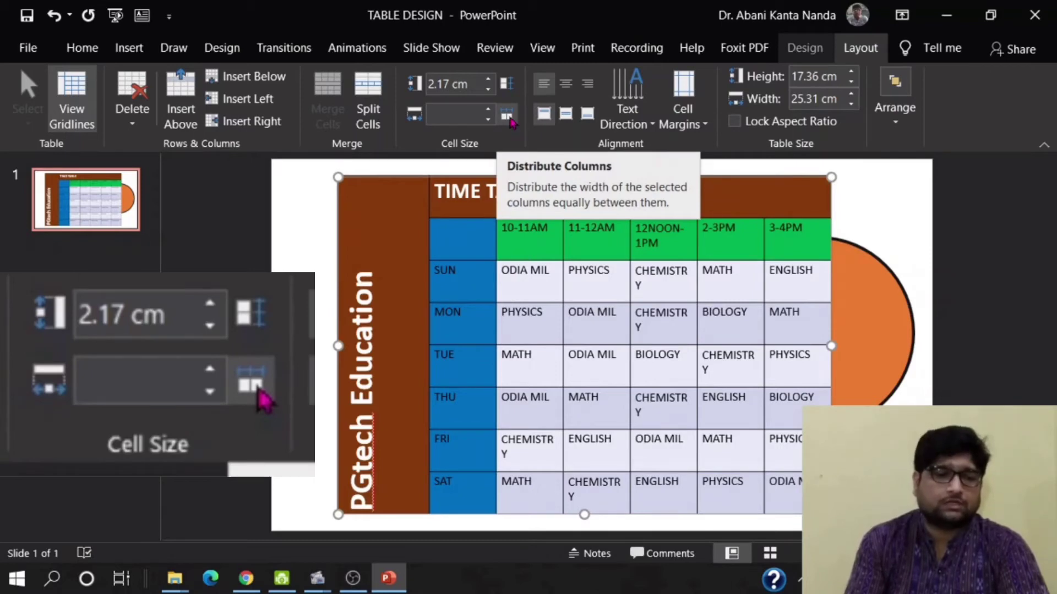
left_click(508, 117)
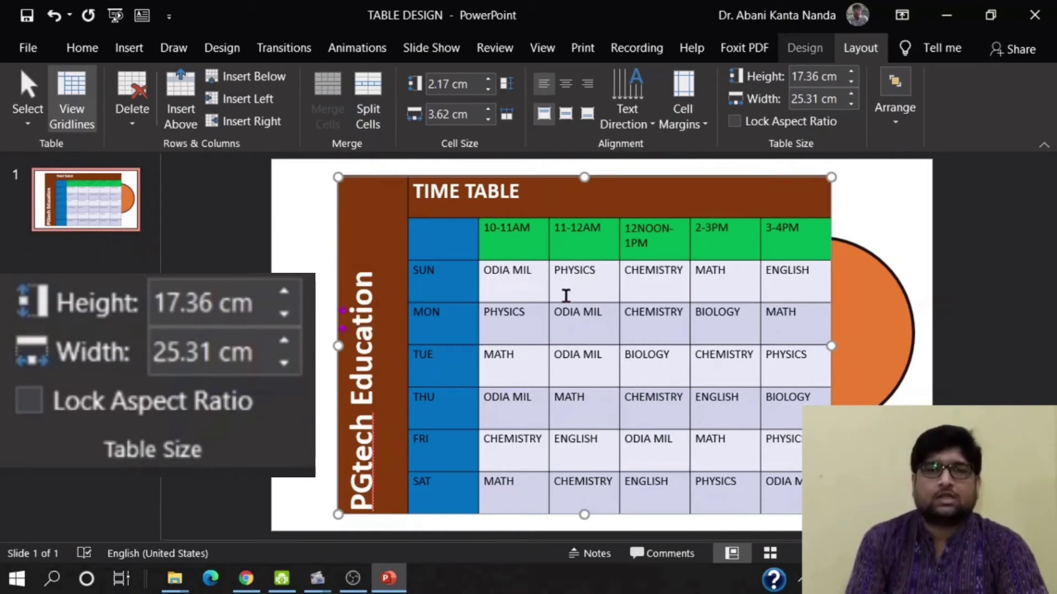
- Lock the aspect ratio and step the table height down proportionally to about 15.5 cm
left_click(735, 124)
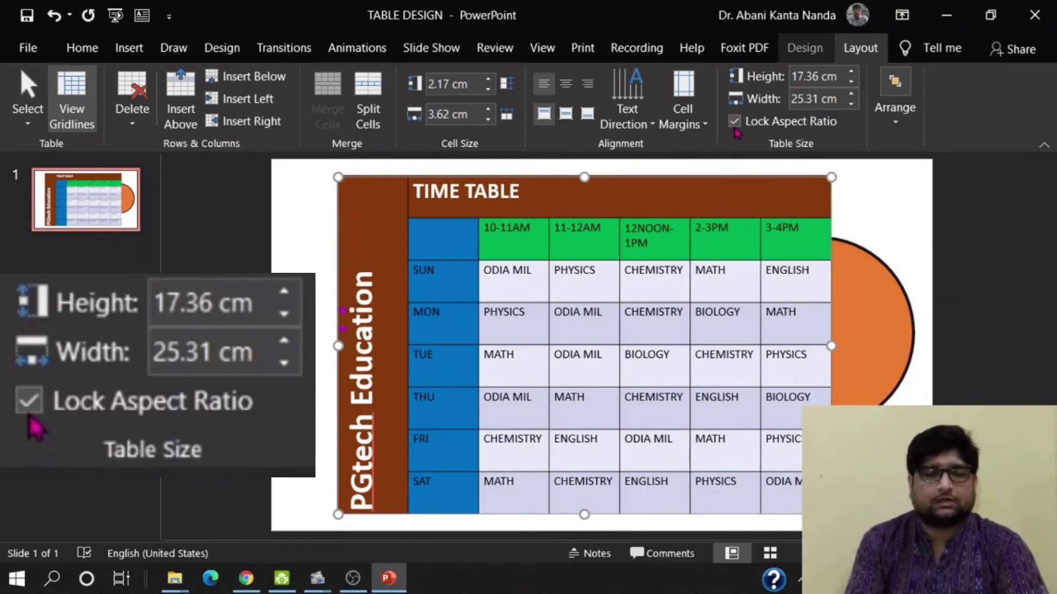
left_click(851, 83)
left_click(851, 84)
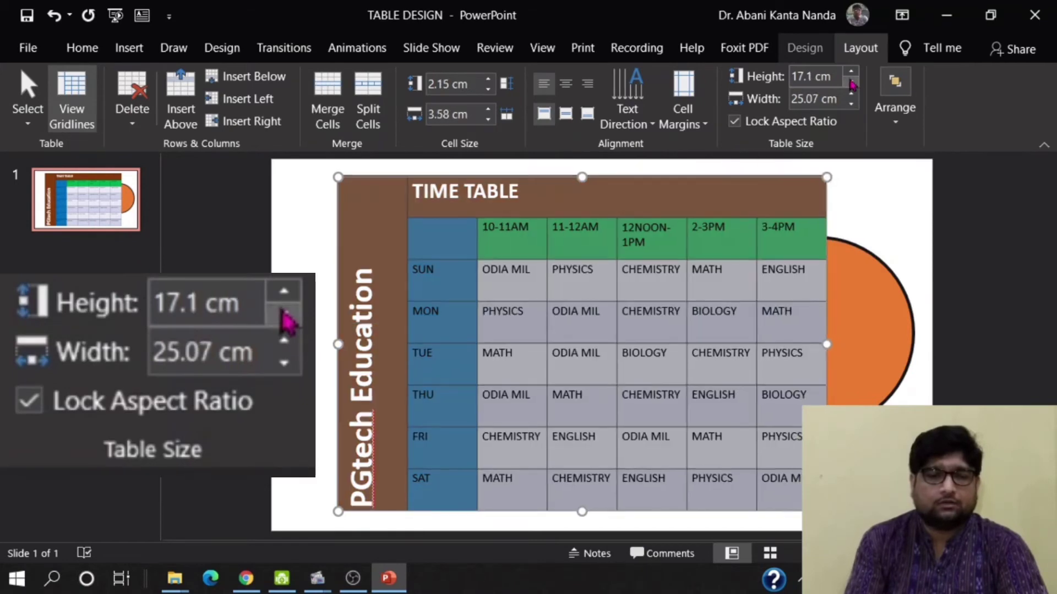
left_click(852, 83)
left_click(851, 84)
left_click(851, 83)
left_click(851, 83)
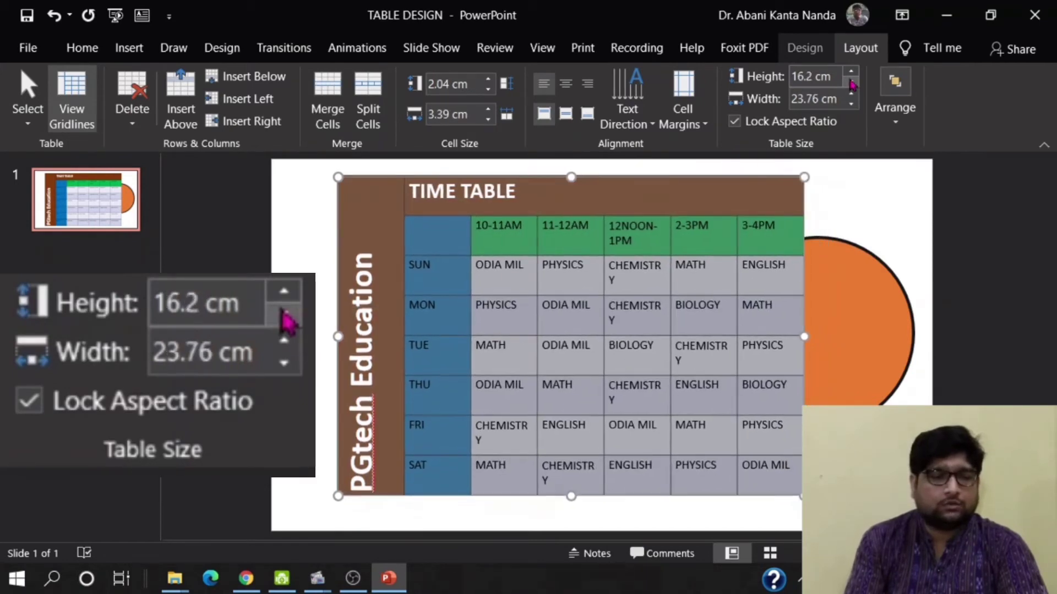
left_click(851, 83)
left_click(851, 83)
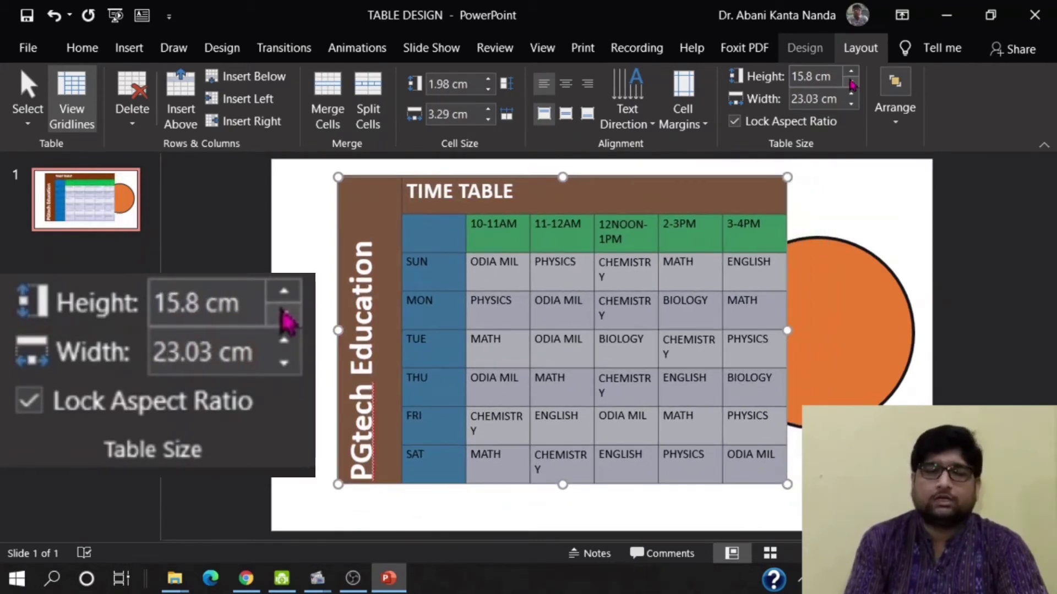
left_click(852, 84)
left_click(852, 84)
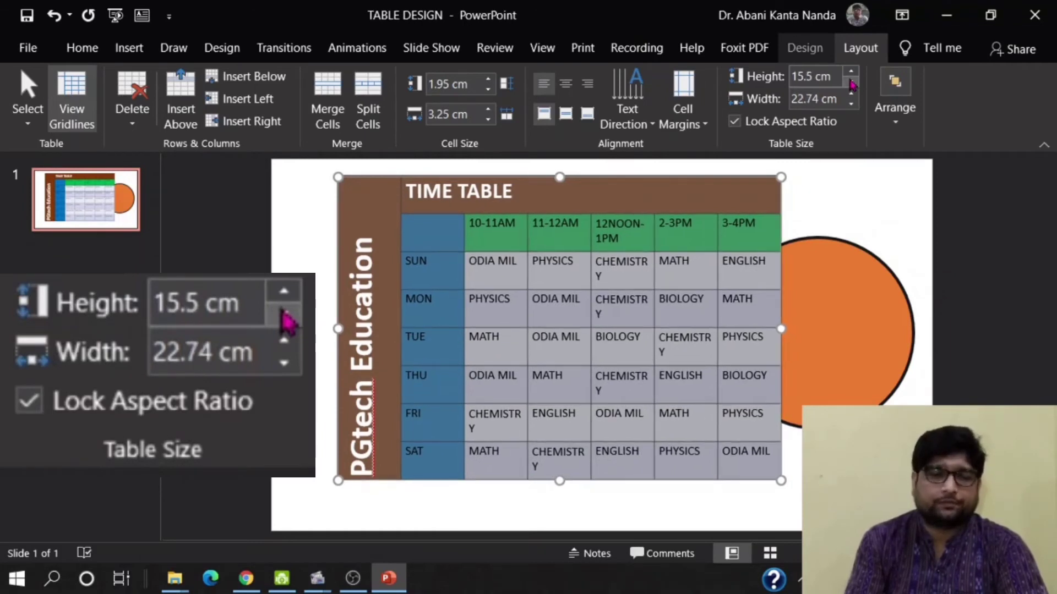
left_click(851, 83)
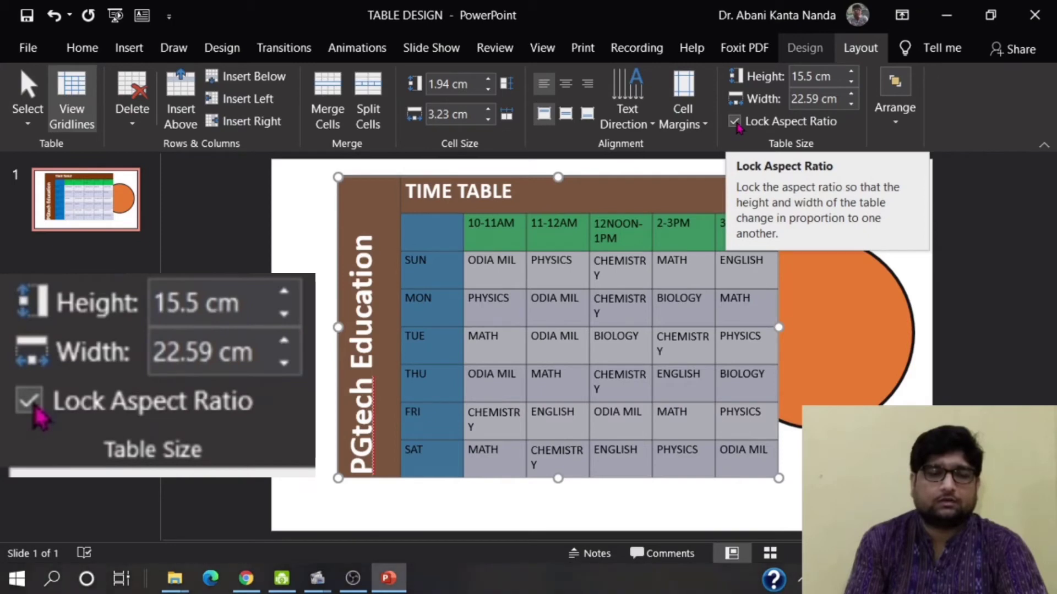
- Unlock the aspect ratio and lower the table height further, past about 14.3 cm
left_click(735, 122)
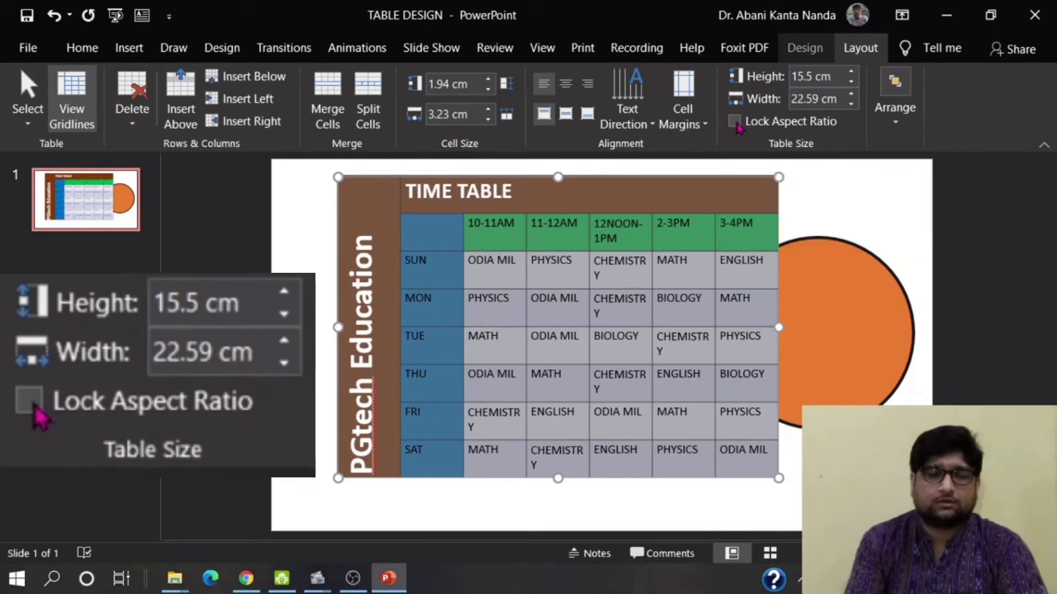
left_click(851, 83)
left_click(852, 84)
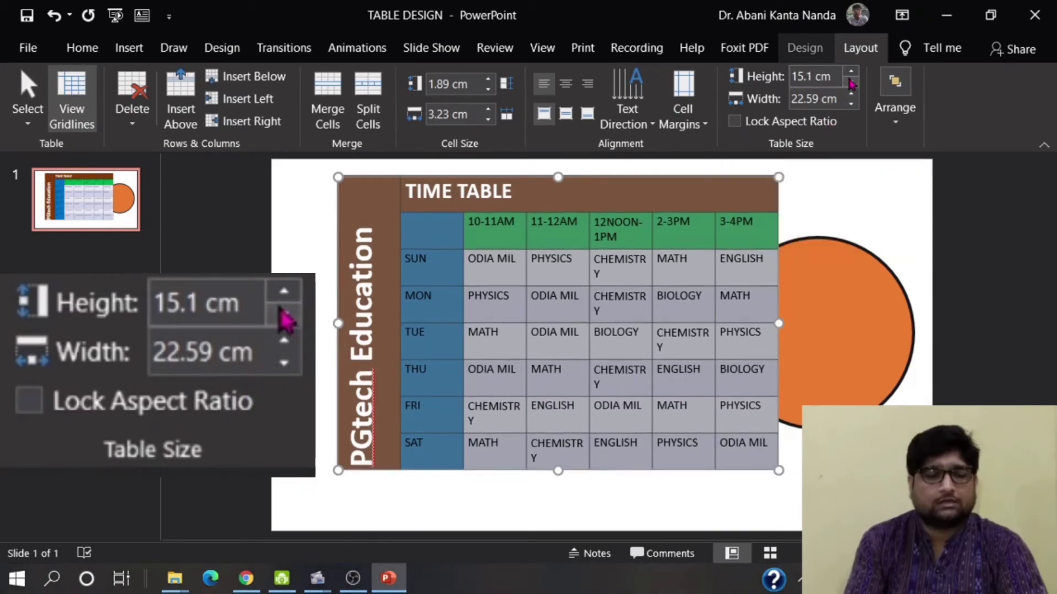
left_click(851, 83)
left_click(851, 83)
left_click(851, 83)
left_click(851, 84)
left_click(851, 83)
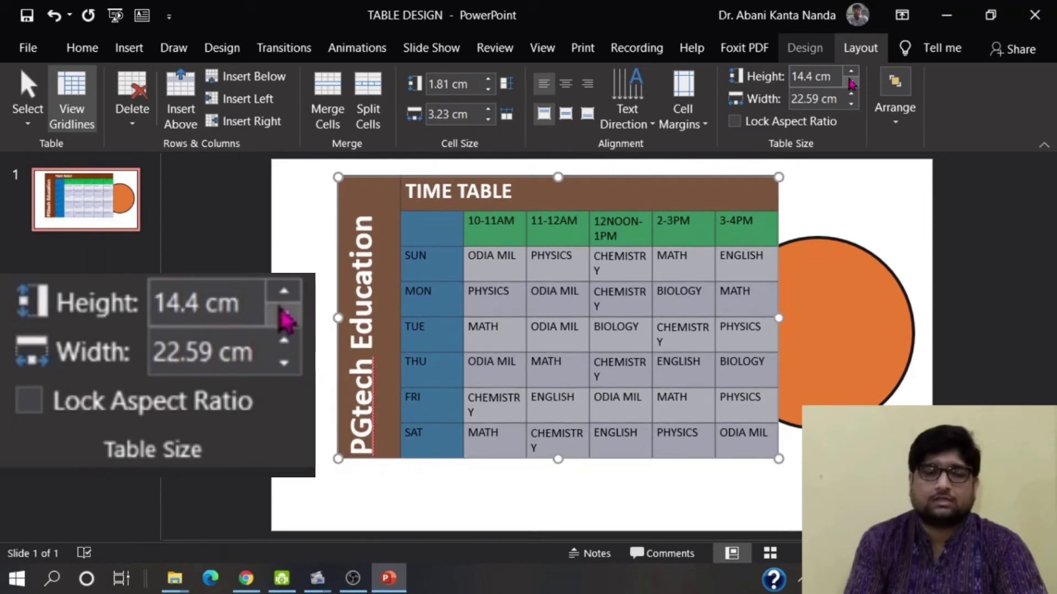
left_click(852, 83)
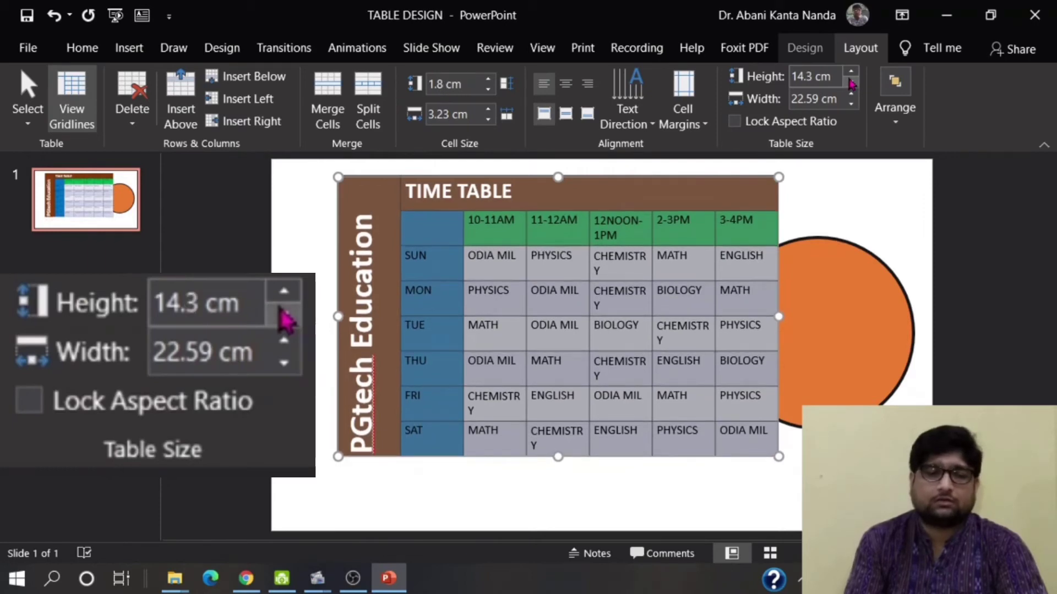
- Relock the aspect ratio and enlarge the table proportionally, dragging a corner toward the slide's left edge
left_click(736, 123)
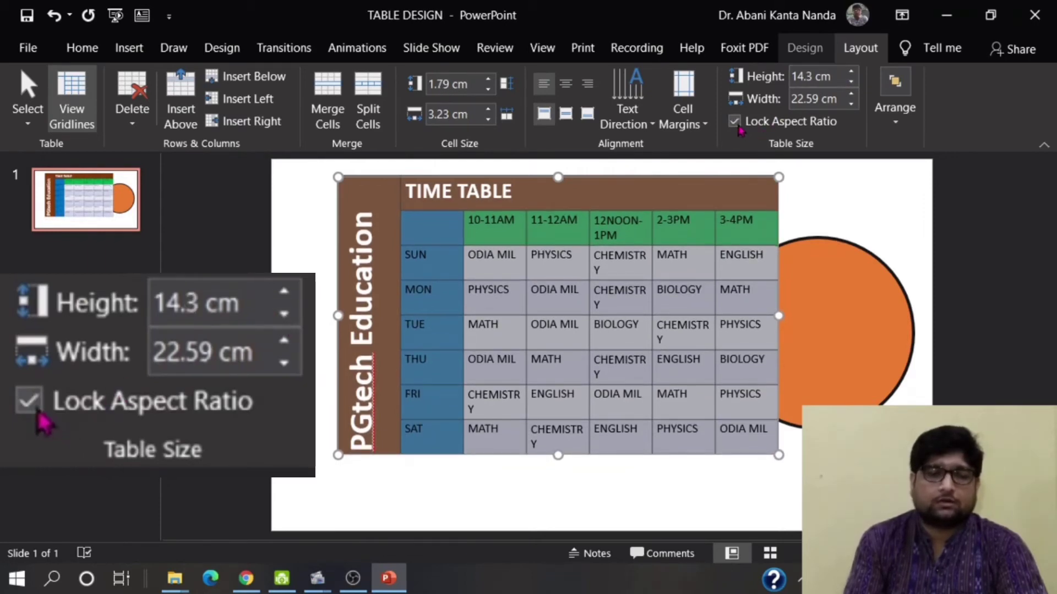
left_click(852, 72)
left_click(852, 73)
left_click(852, 74)
left_click(851, 73)
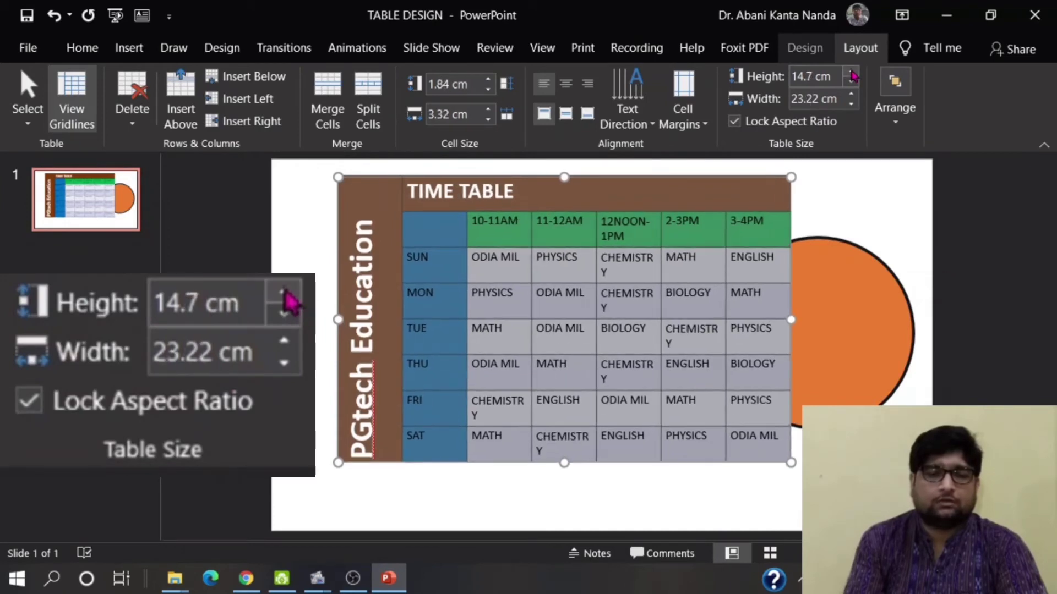
left_click(851, 74)
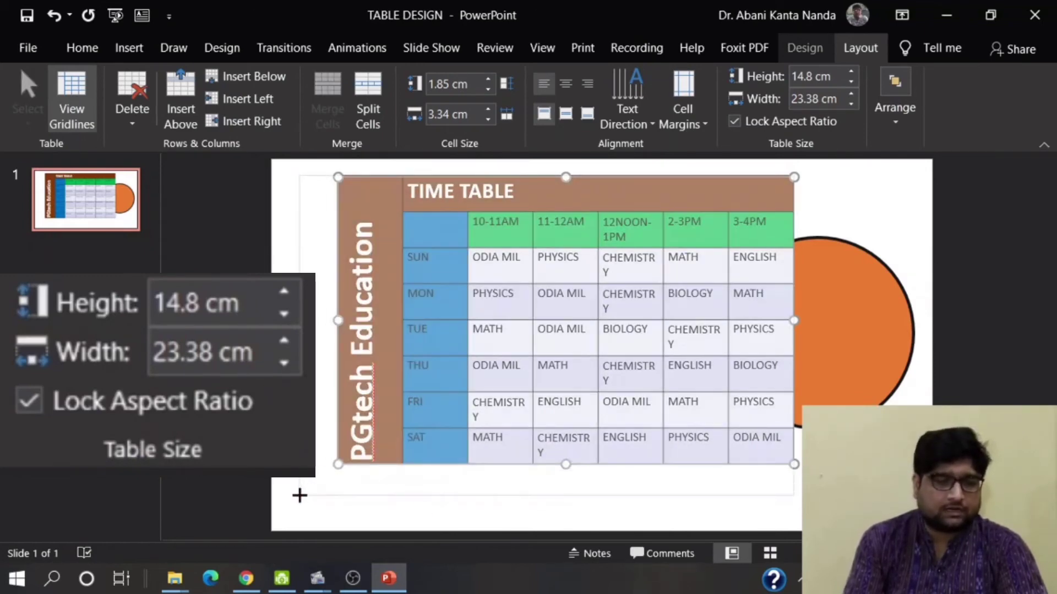
left_click_drag(340, 460, 300, 494)
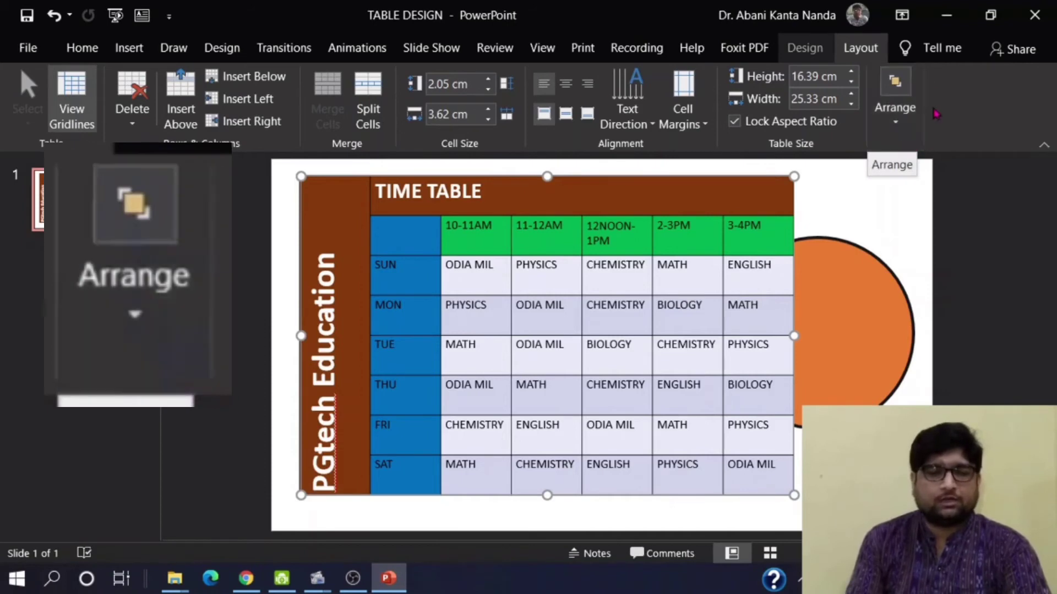
- Use Table Layout > Arrange > Send Backward to put the table behind the orange circle
left_click(79, 54)
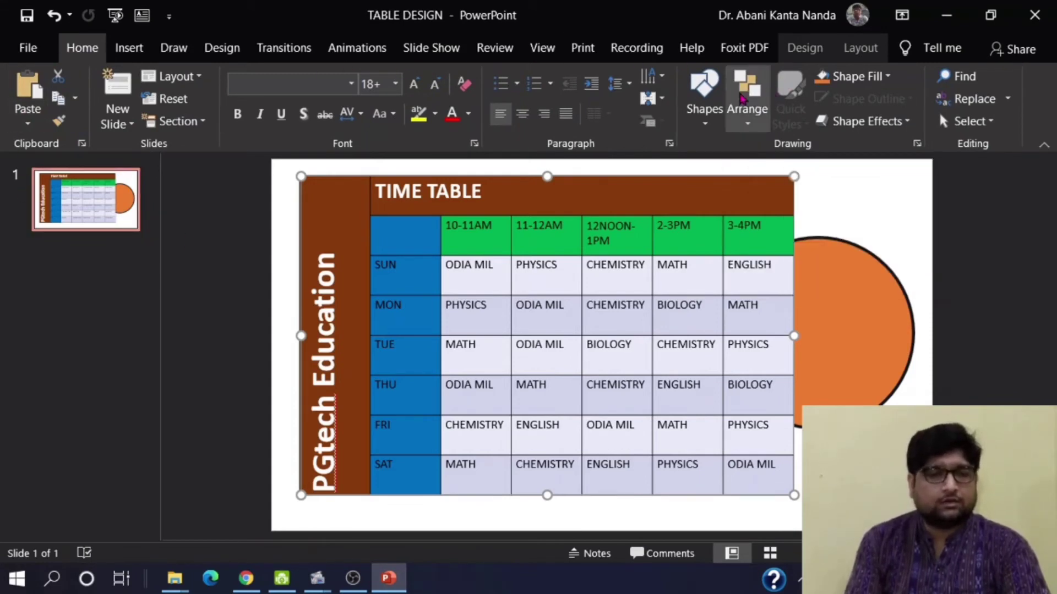
left_click(860, 48)
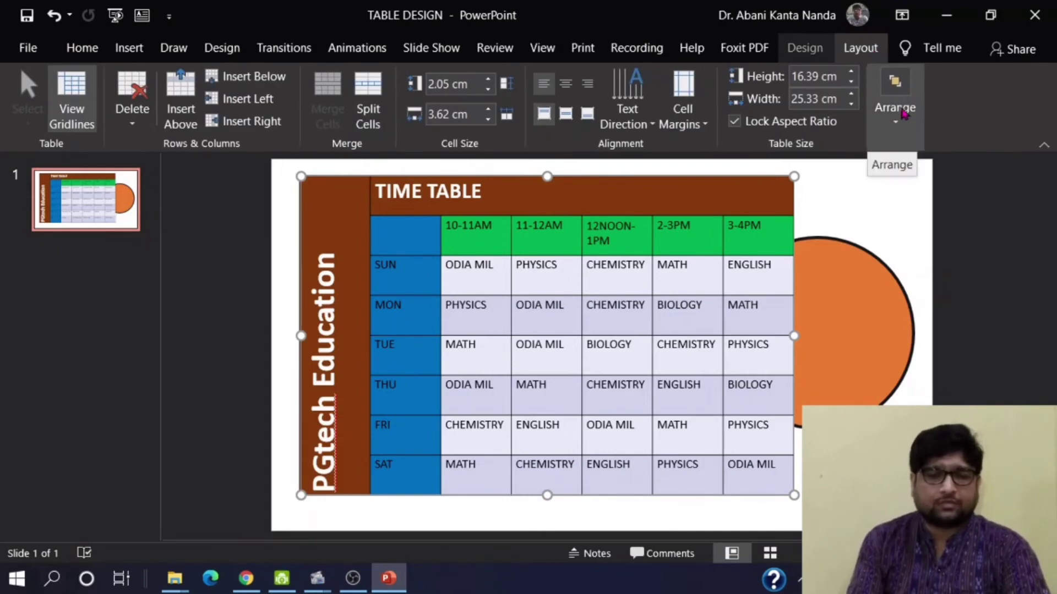
left_click(903, 116)
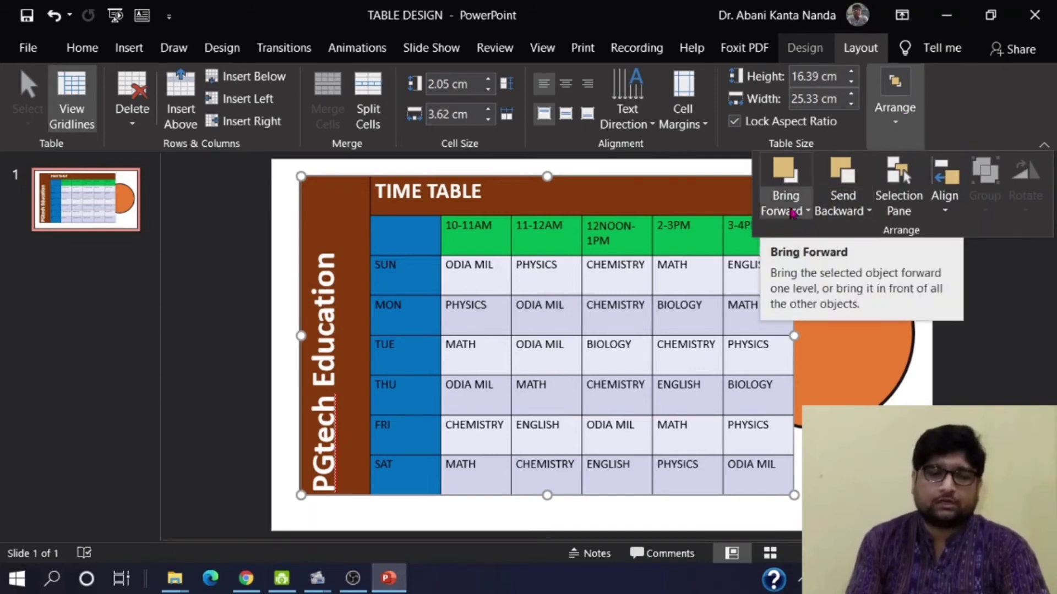
left_click(792, 214)
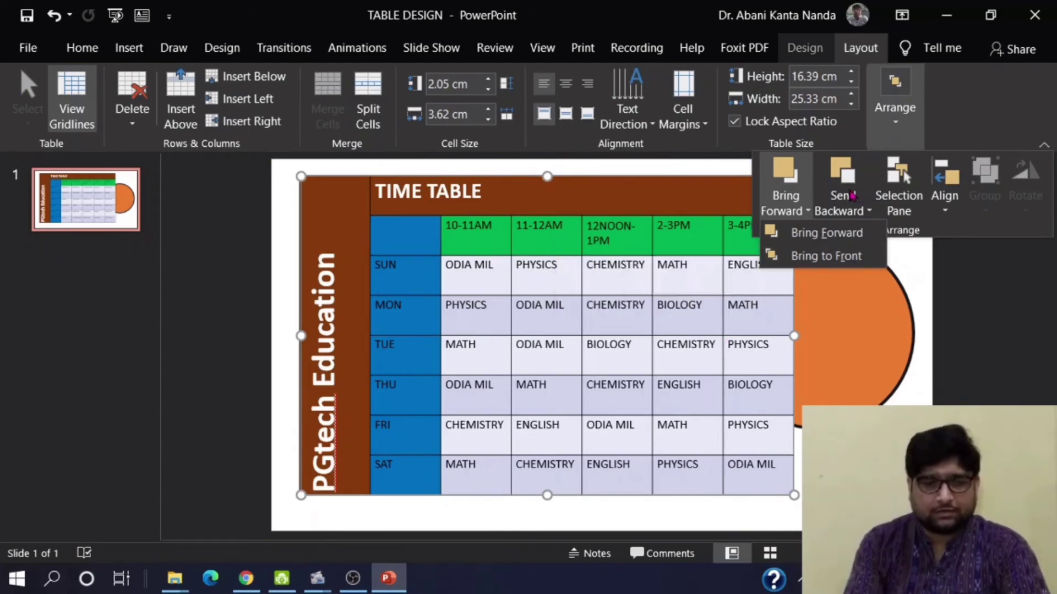
left_click(851, 206)
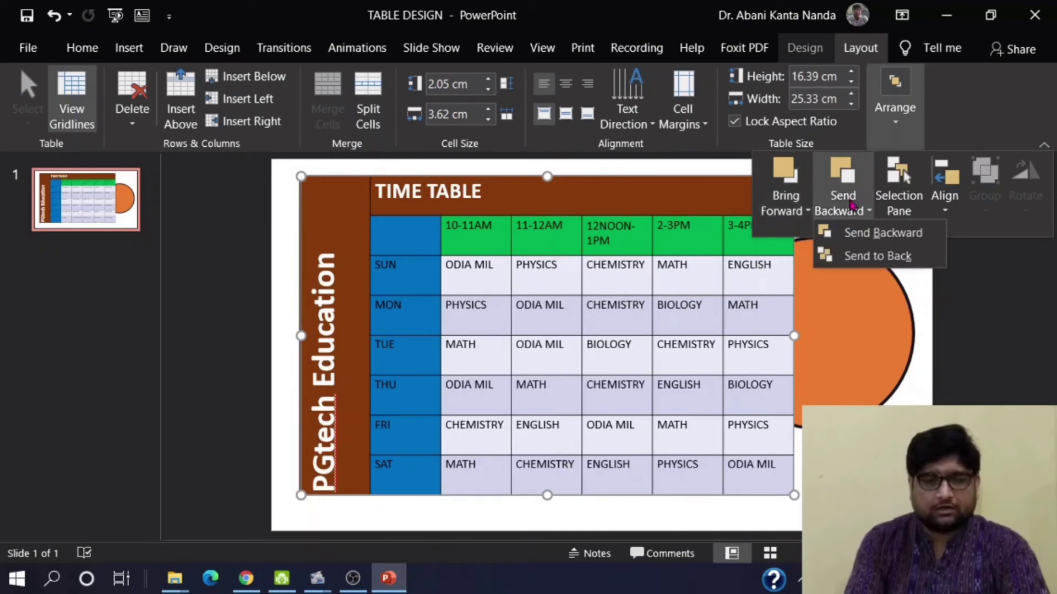
left_click(862, 233)
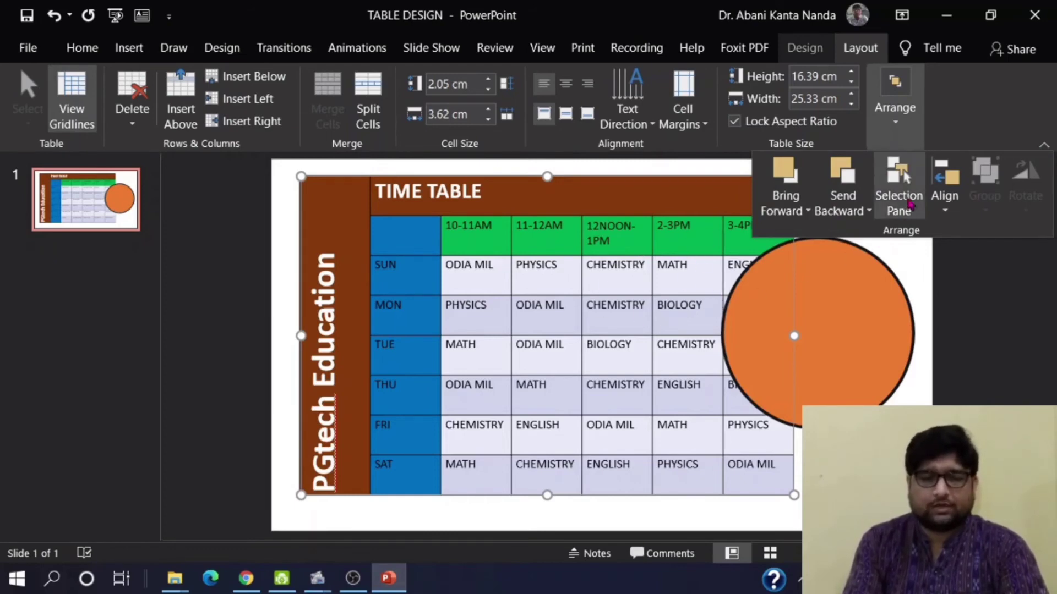
- Open the Selection Pane, locating it under both Home > Select and Table Layout > Arrange
left_click(909, 203)
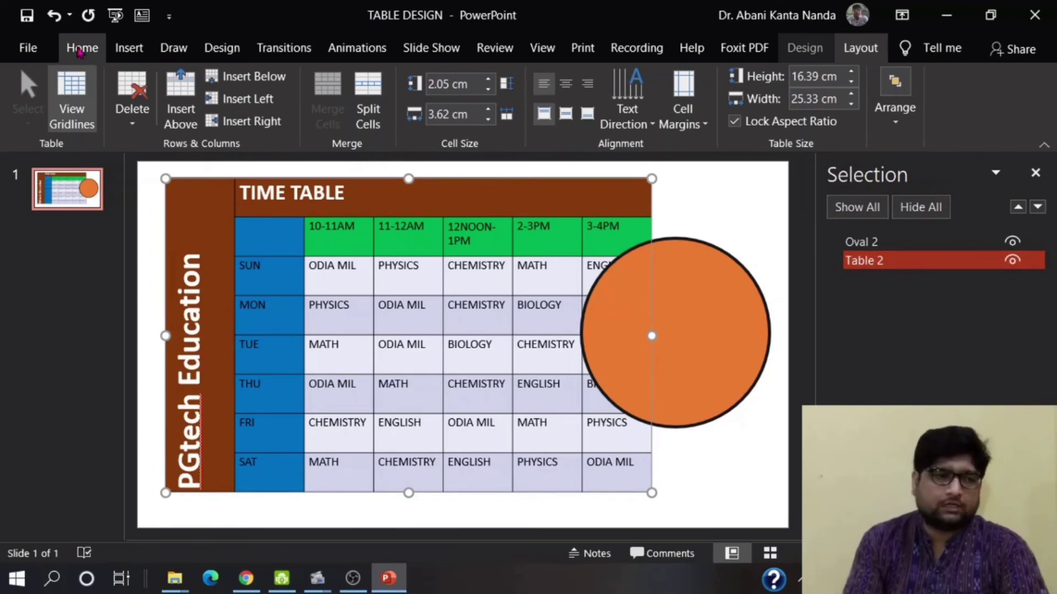
left_click(80, 53)
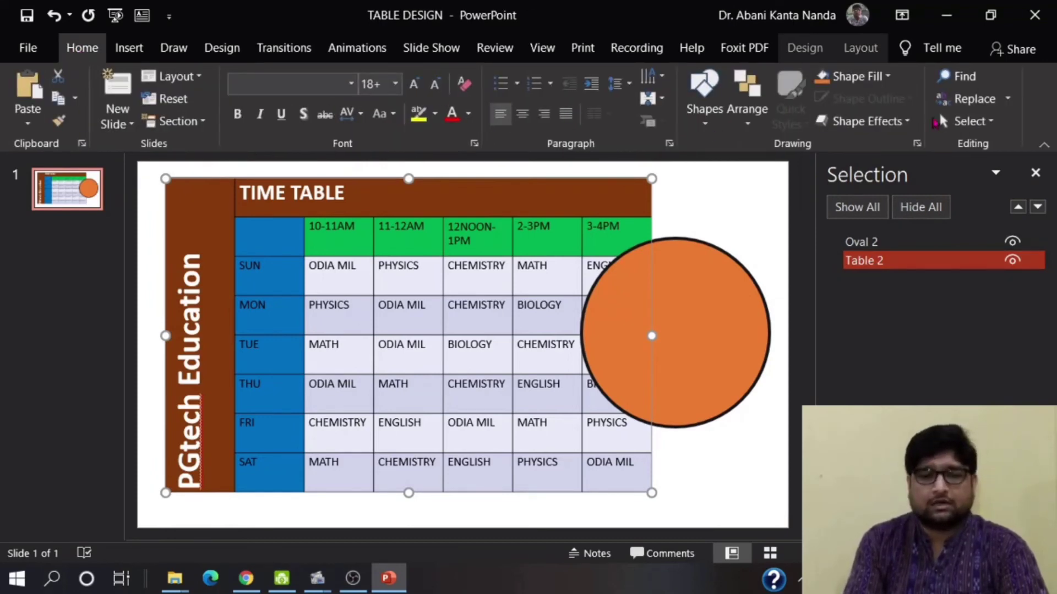
left_click(985, 122)
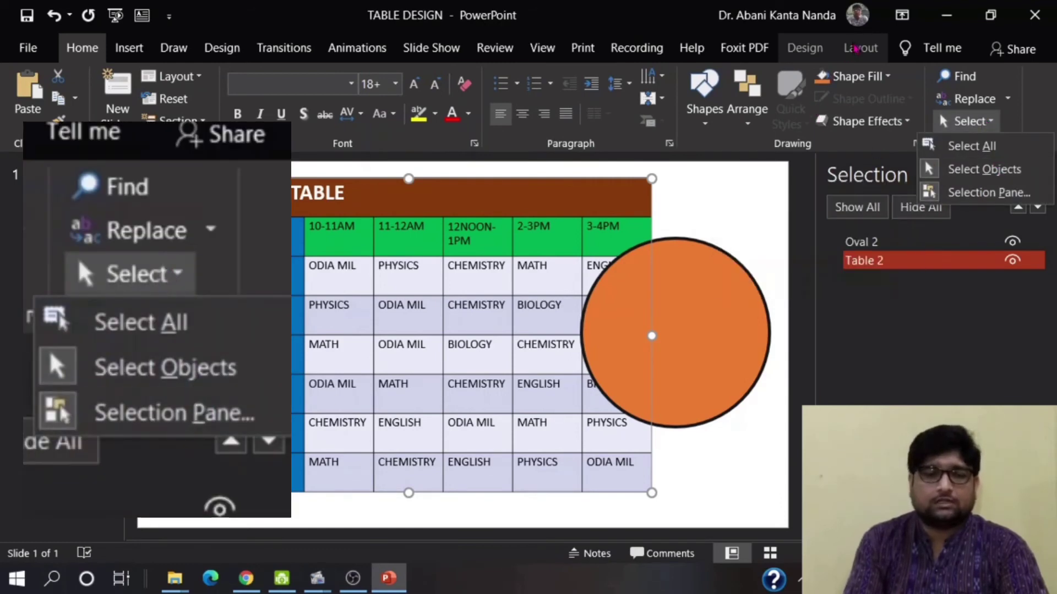
left_click(857, 48)
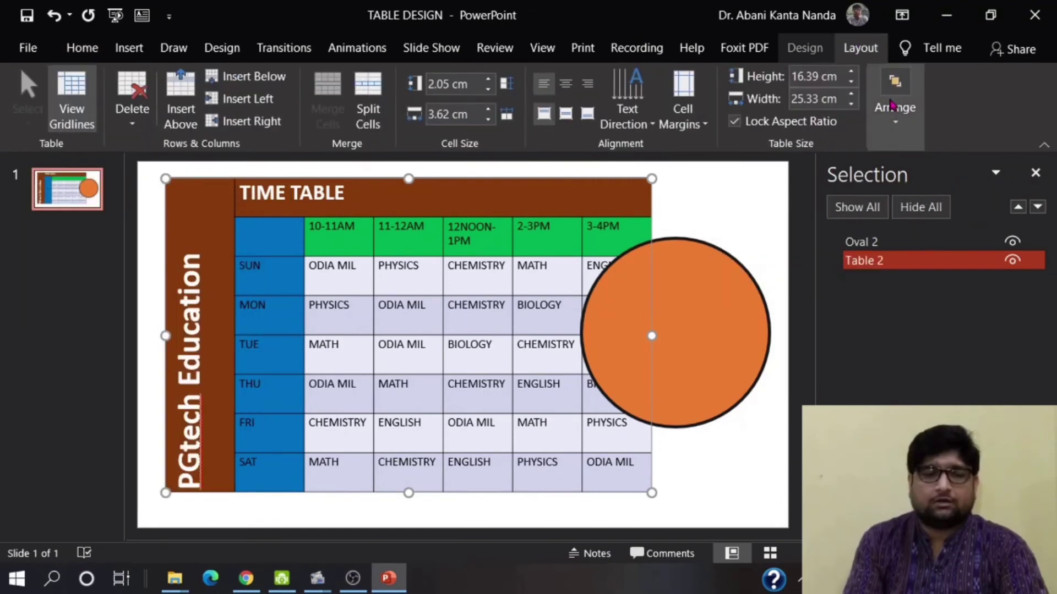
left_click(893, 105)
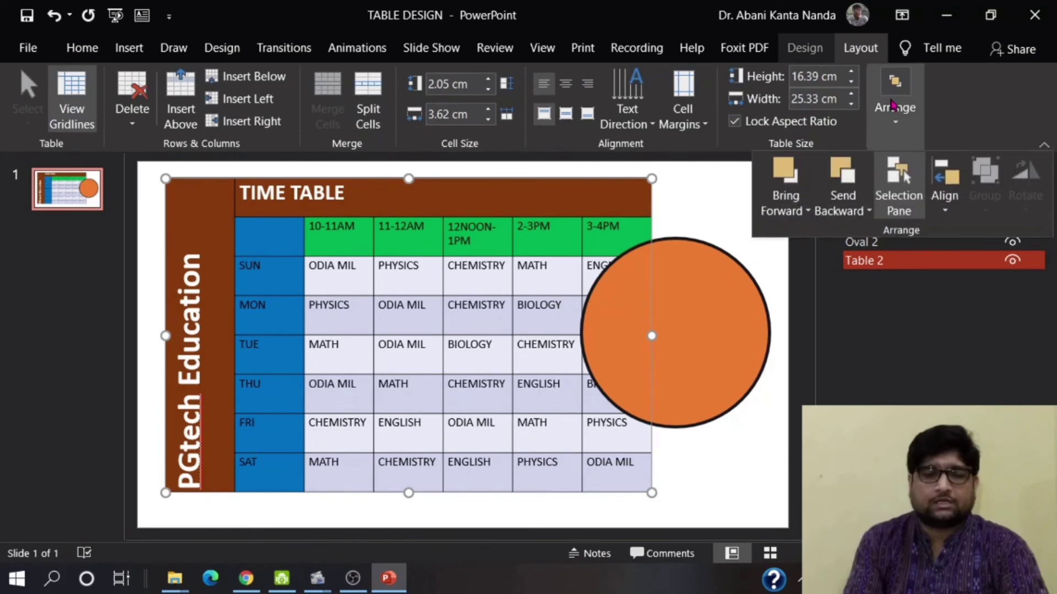
left_click(900, 182)
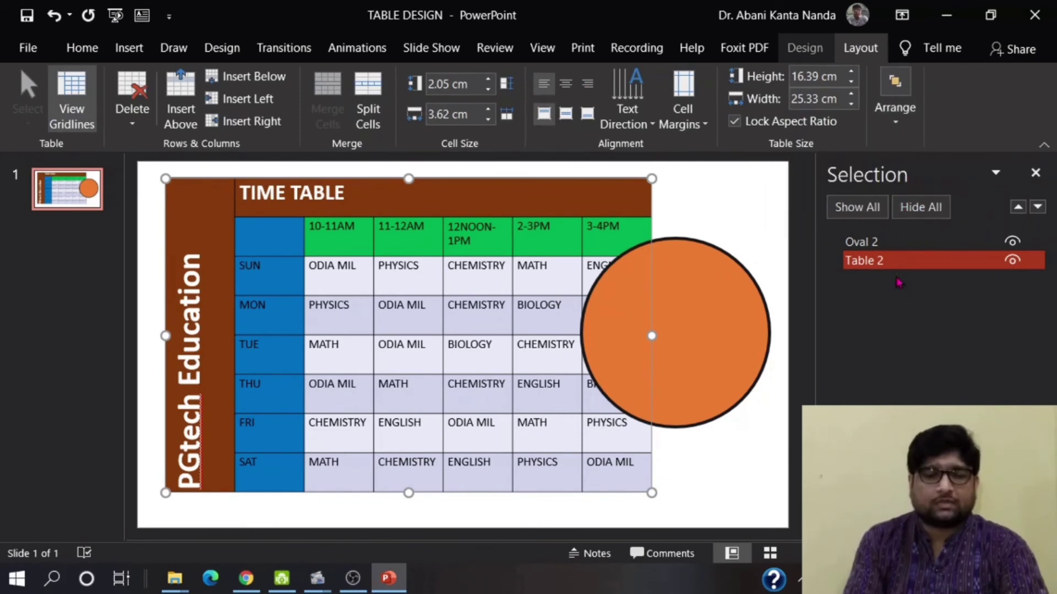
- Select Oval 2 and Table 2 in the Selection Pane, ending with only Table 2 selected
left_click(875, 245, "ctrl")
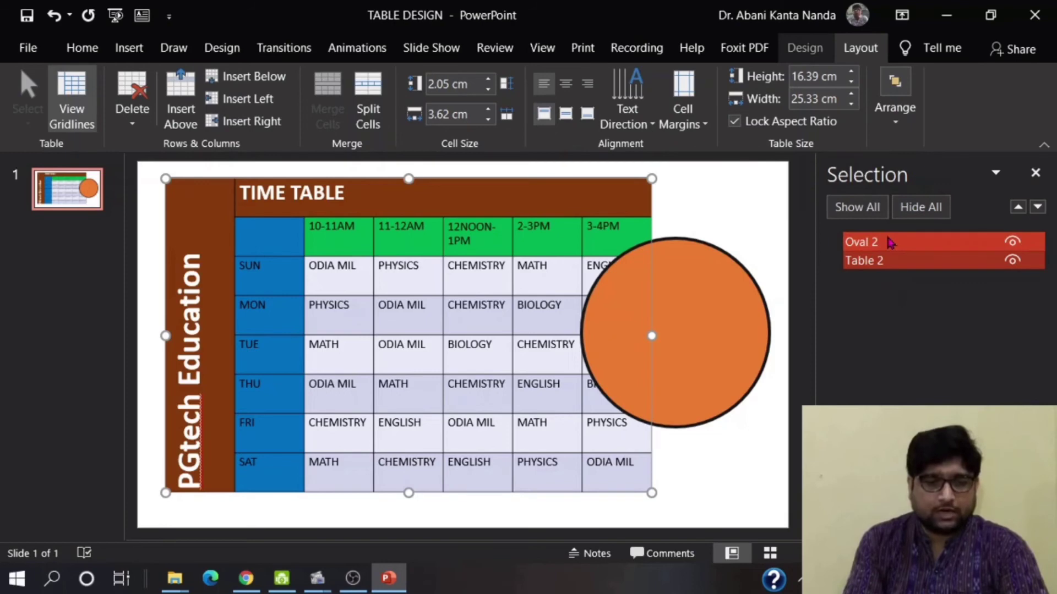
left_click(887, 242)
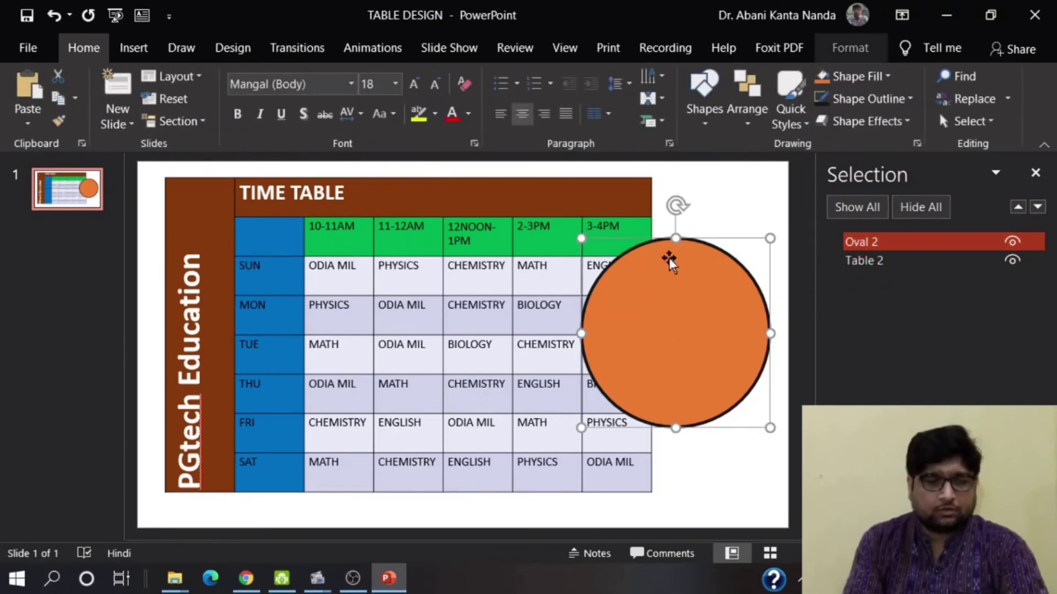
left_click(886, 267, "ctrl")
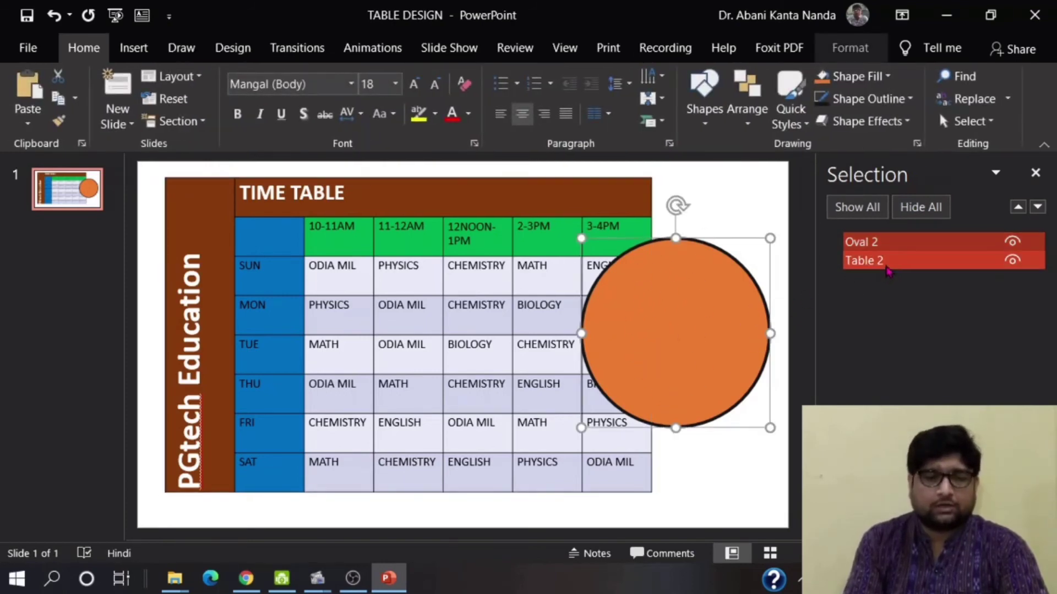
left_click(886, 266)
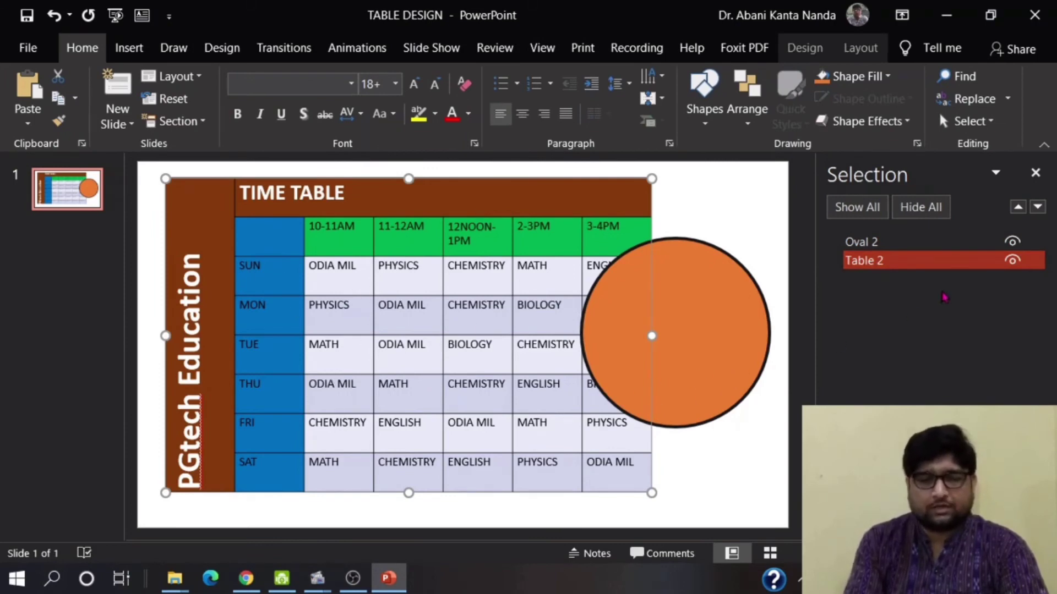
left_click(1014, 242, "ctrl")
left_click(1015, 242, "ctrl")
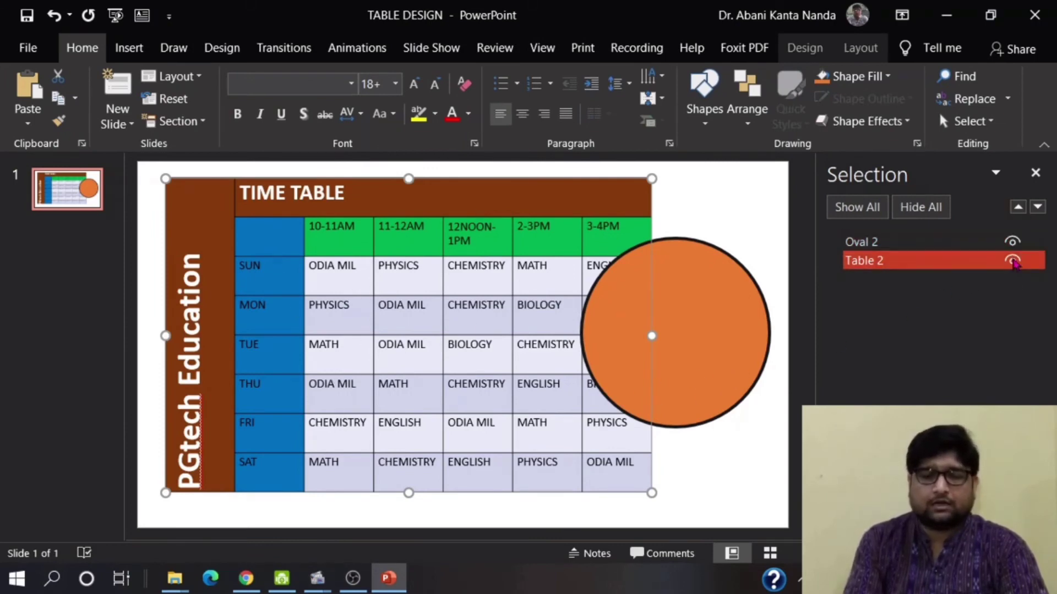
- Hide the timetable table and the orange circle Oval 2 in the Selection Pane
left_click(1012, 262)
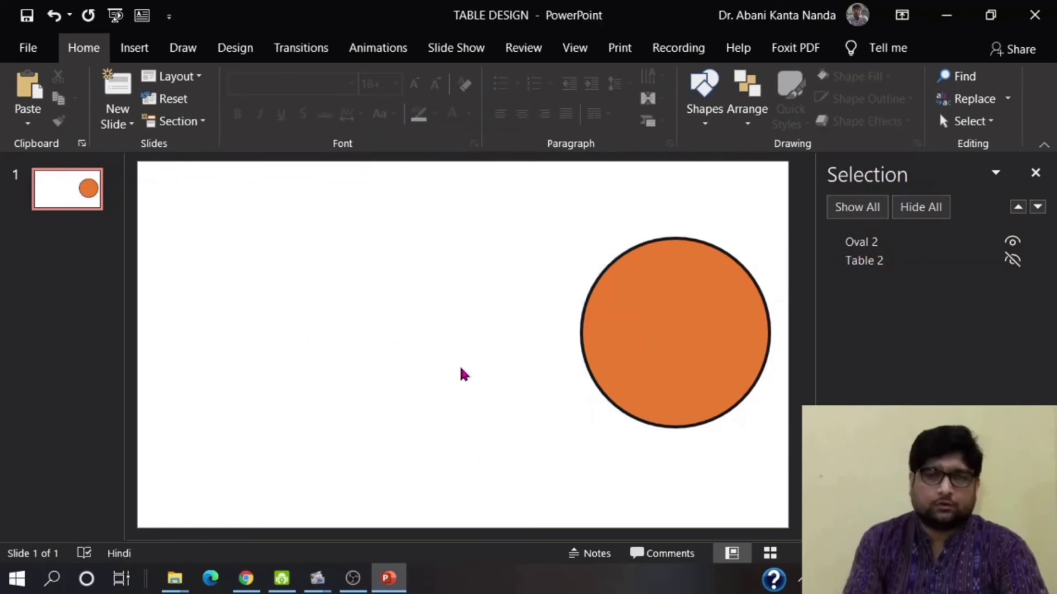
left_click(979, 246)
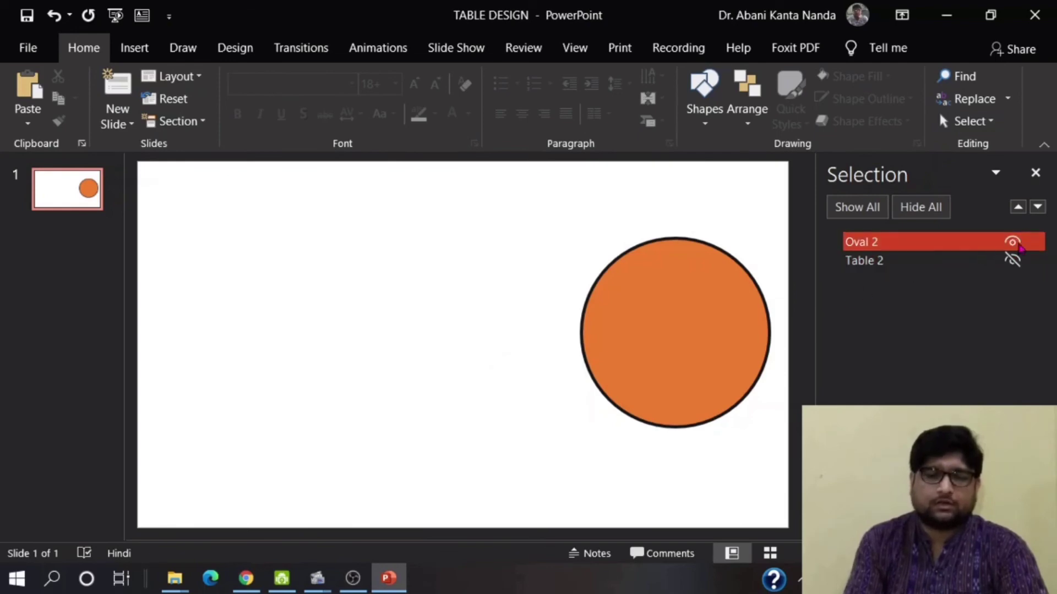
left_click(1019, 246)
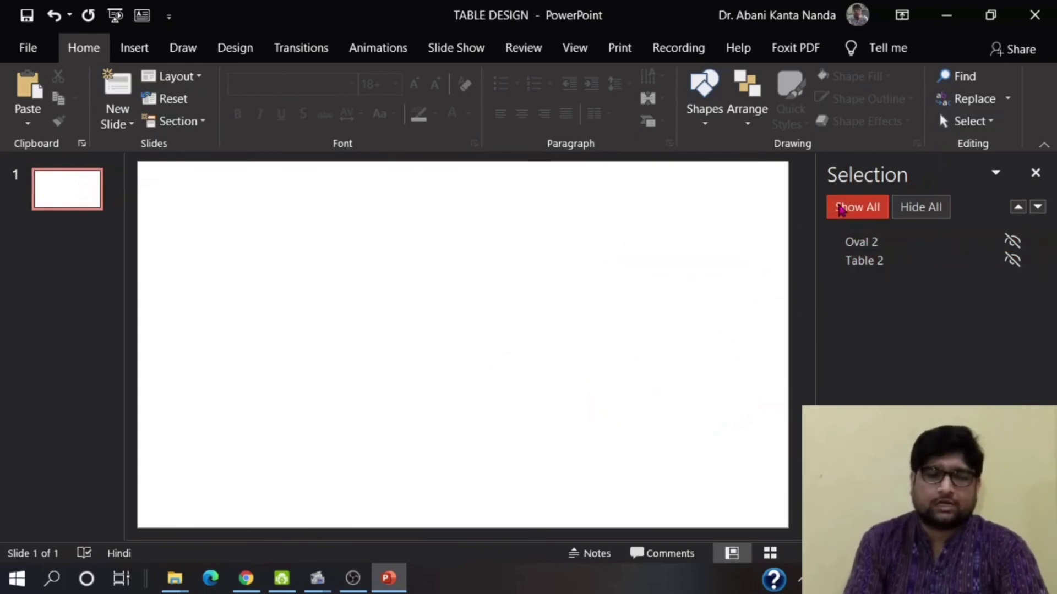
- Cycle Show All, Hide All, Show All, then close the Selection Pane with both objects visible
left_click(857, 207)
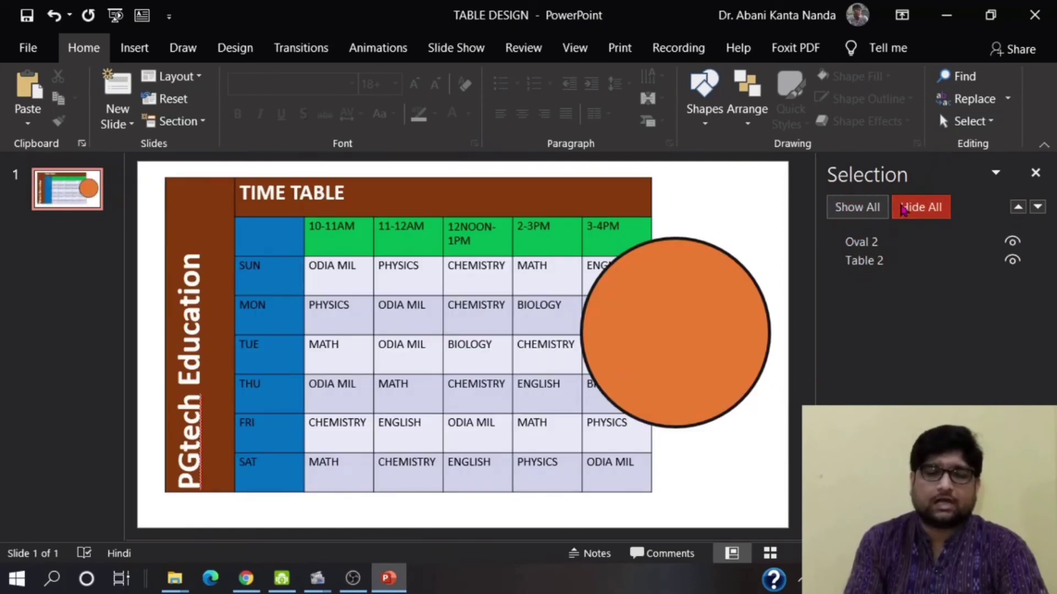
left_click(903, 210)
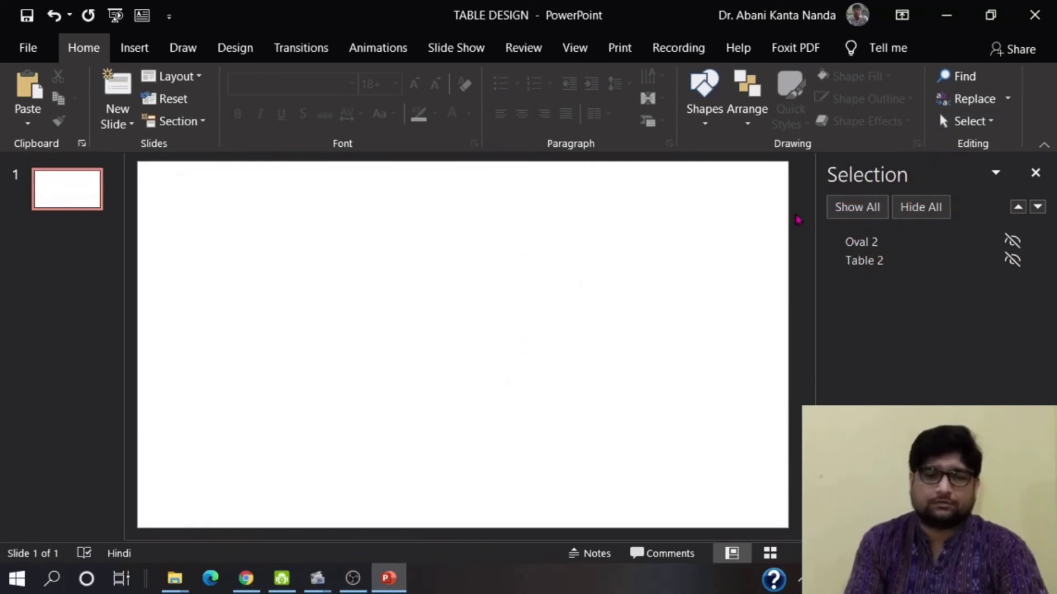
left_click(857, 207)
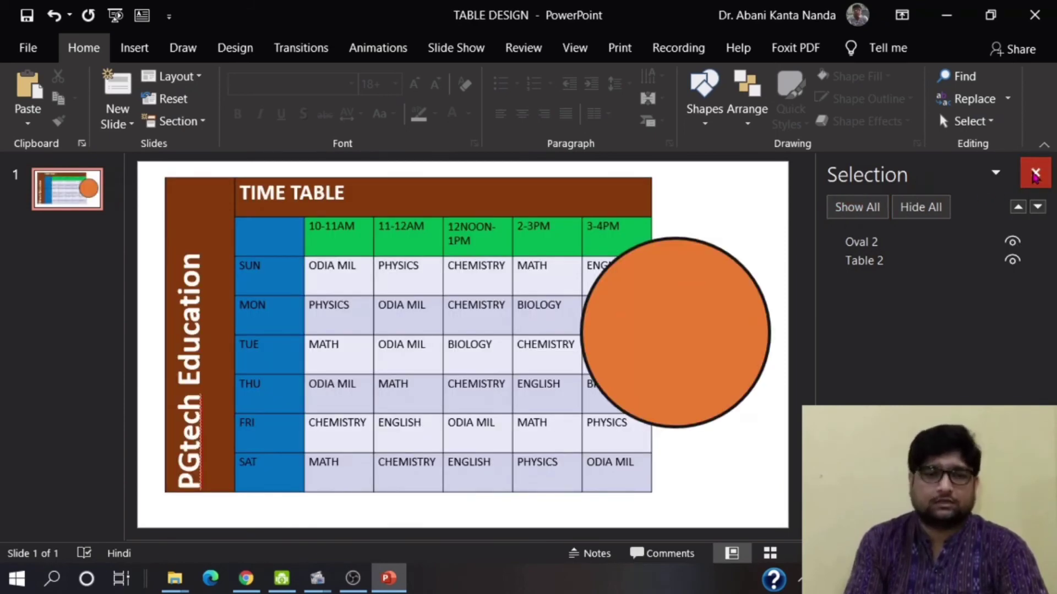
left_click(1035, 175)
- Bring the timetable table forward in front of the orange circle from Table Layout > Arrange
left_click(634, 242)
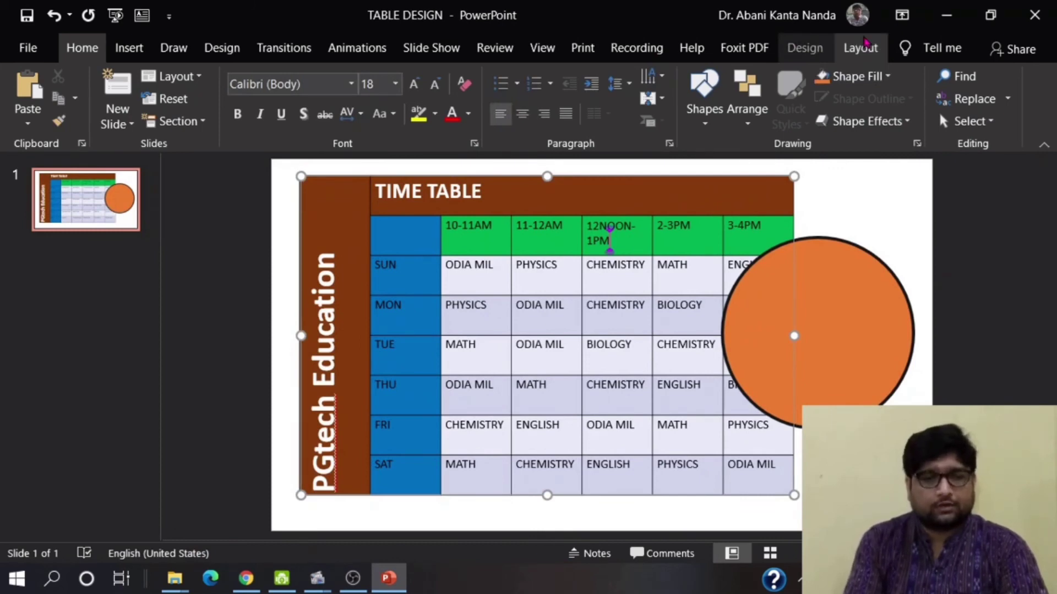
left_click(864, 42)
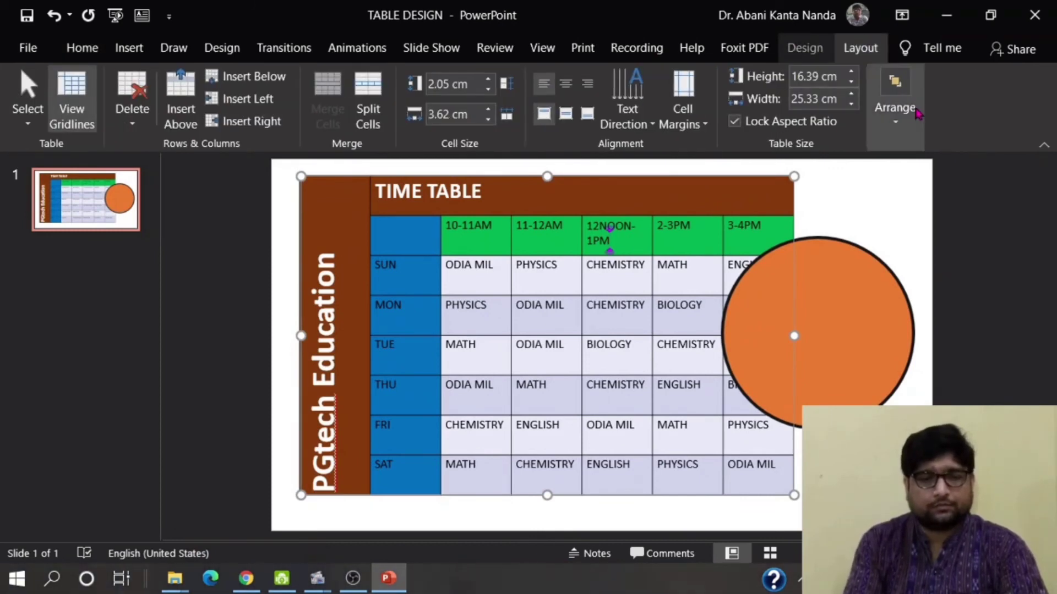
left_click(909, 115)
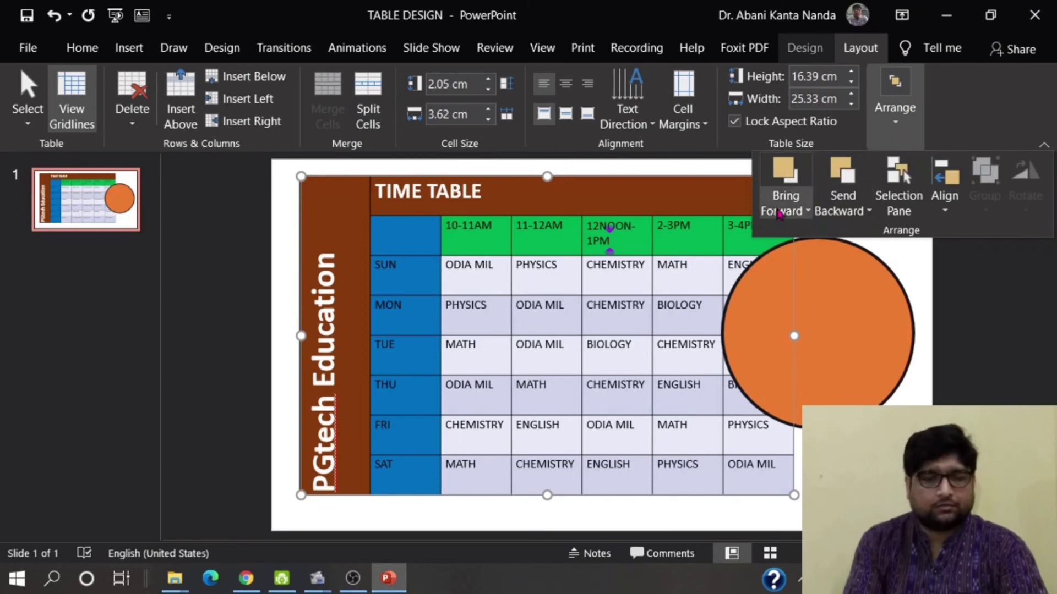
left_click(788, 208)
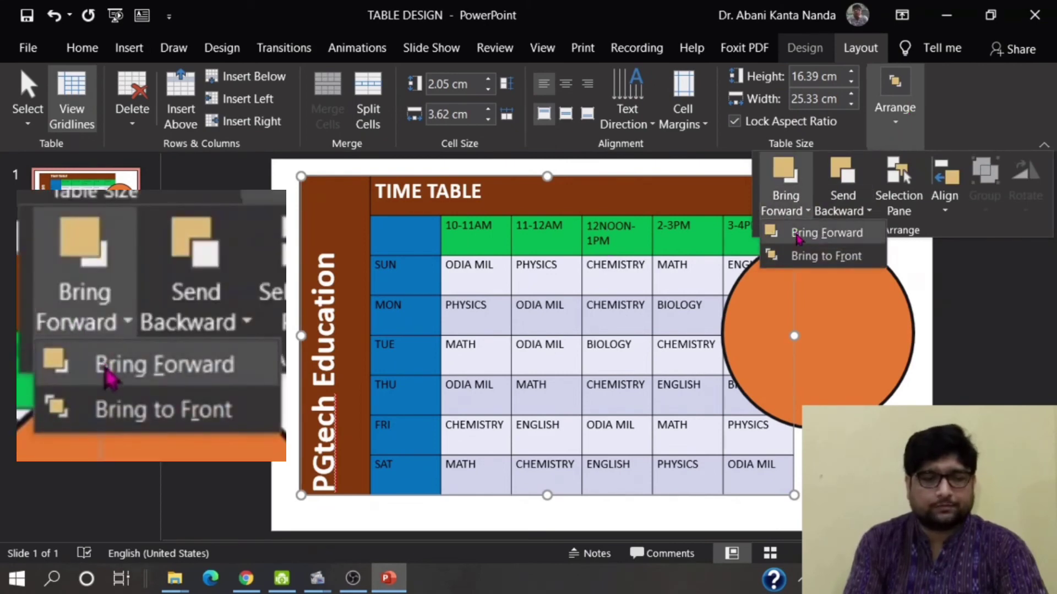
left_click(796, 236)
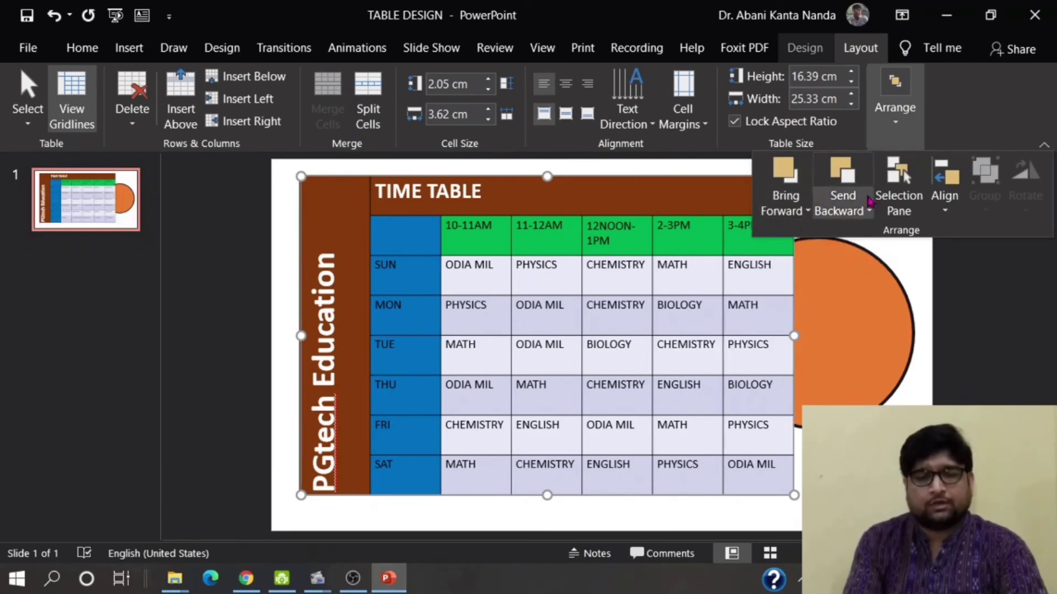
left_click(946, 196)
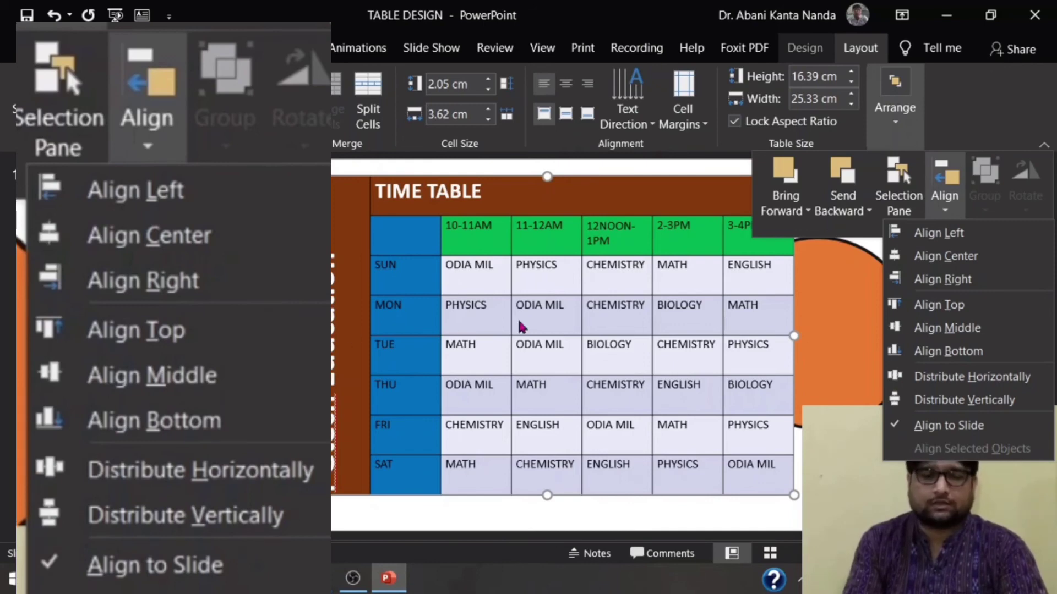
- Try aligning the table to the slide's left, center, right, top, middle and bottom
left_click(942, 233)
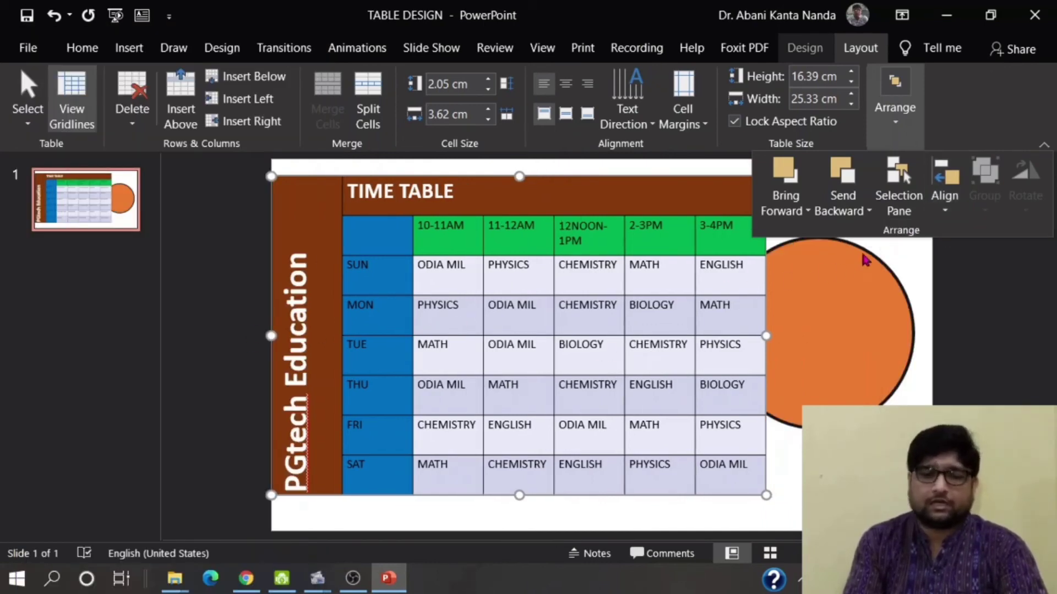
left_click(944, 187)
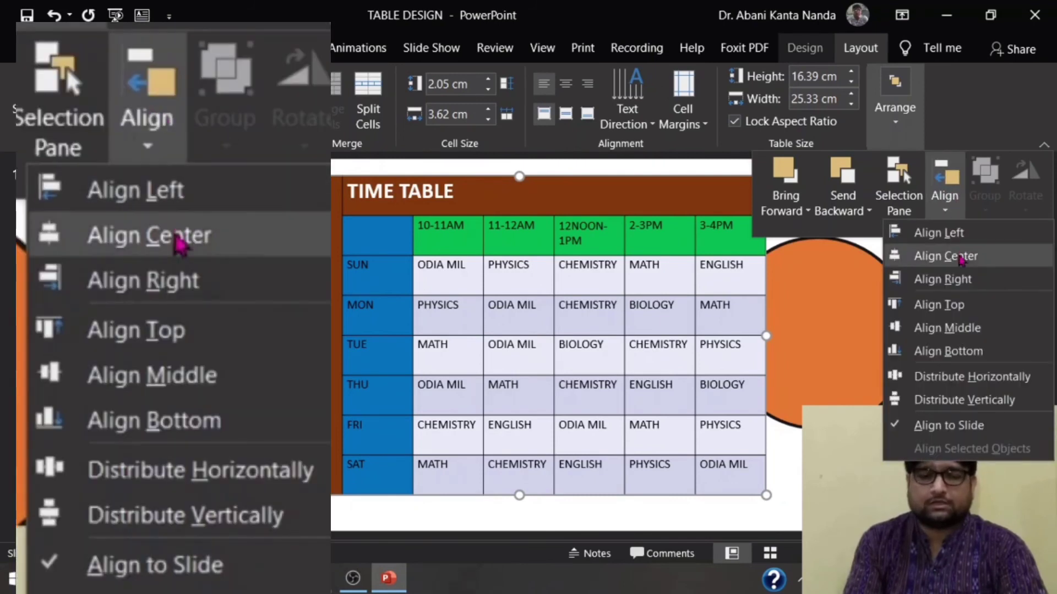
left_click(961, 258)
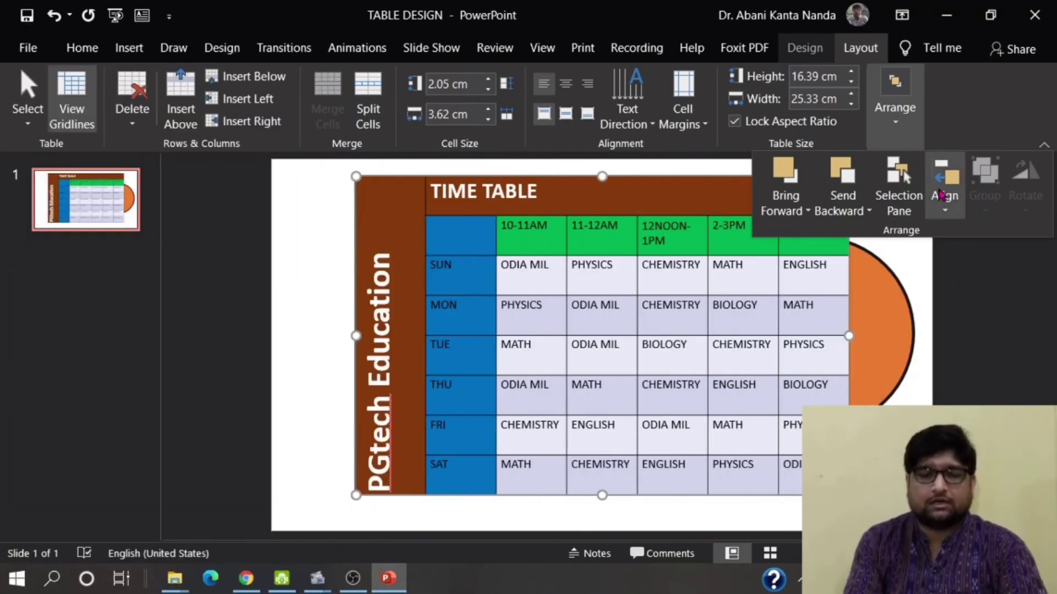
left_click(941, 194)
left_click(952, 279)
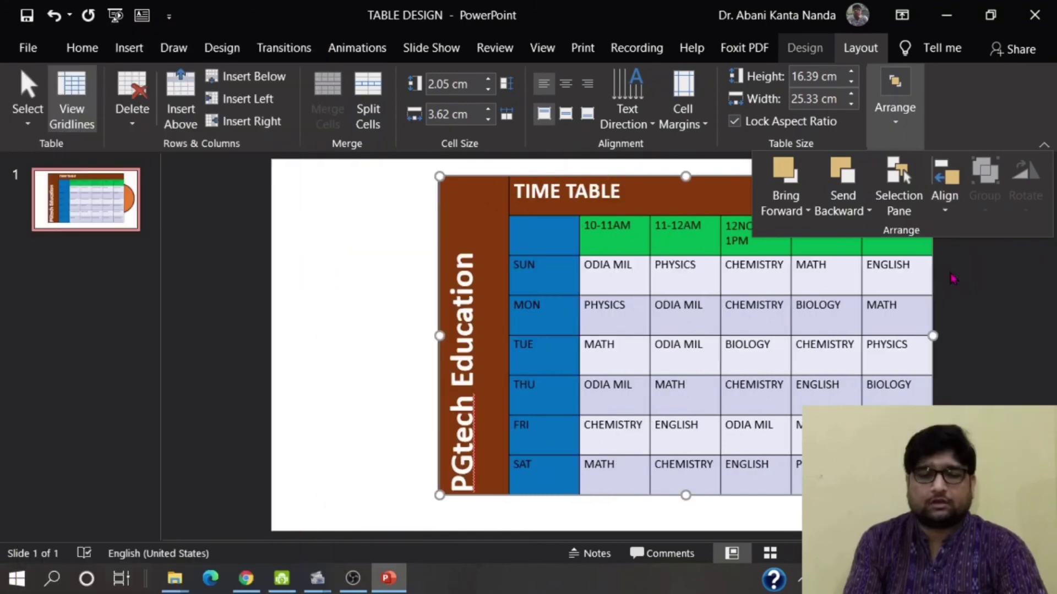
left_click(945, 184)
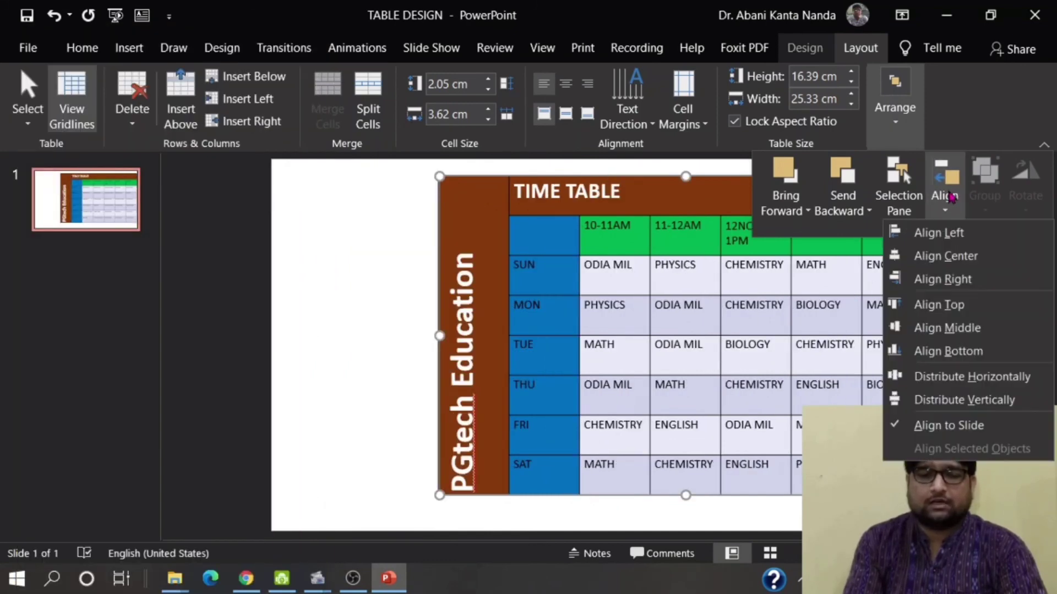
left_click(960, 309)
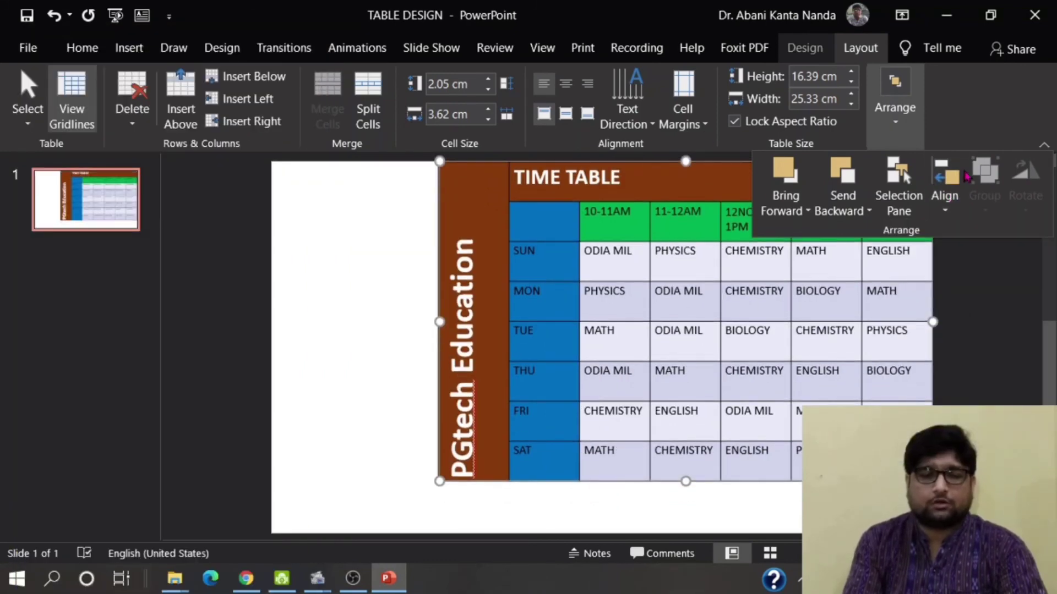
left_click(945, 186)
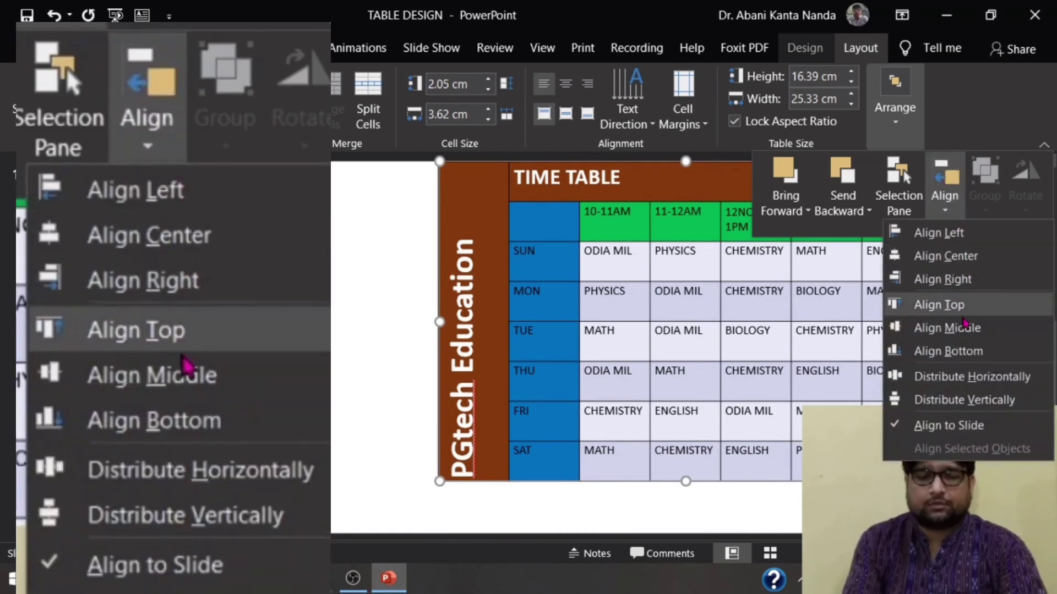
left_click(949, 320)
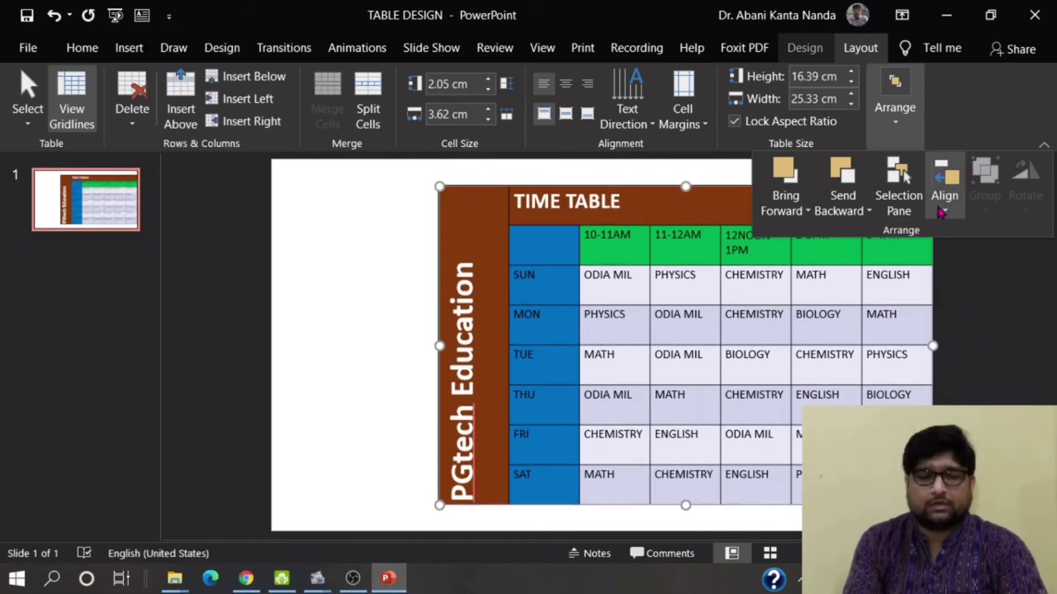
left_click(944, 185)
left_click(948, 351)
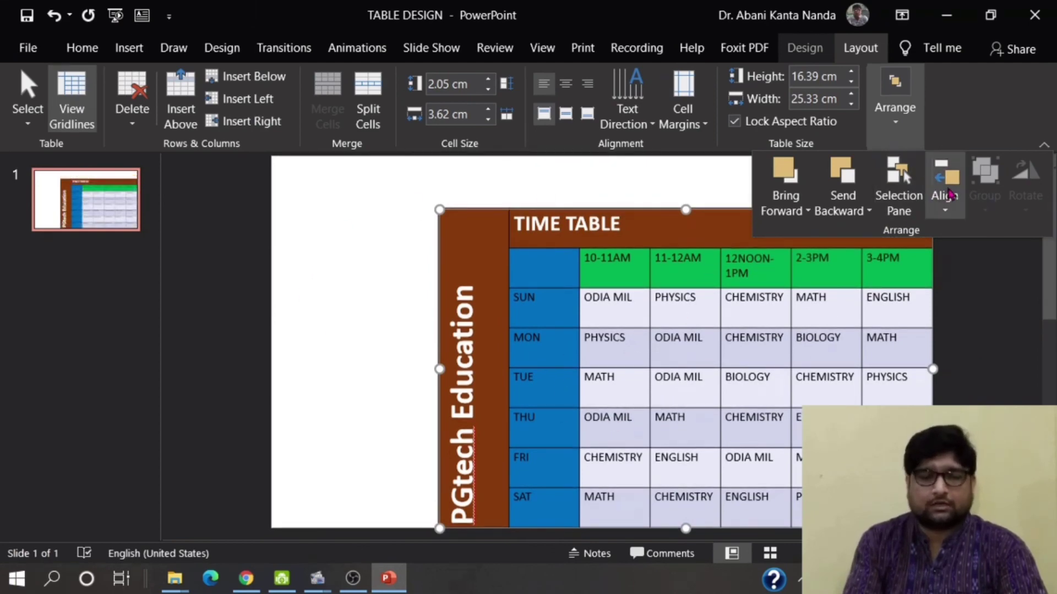
- Center the table on the slide with Align Center and Align Middle
left_click(944, 184)
left_click(960, 257)
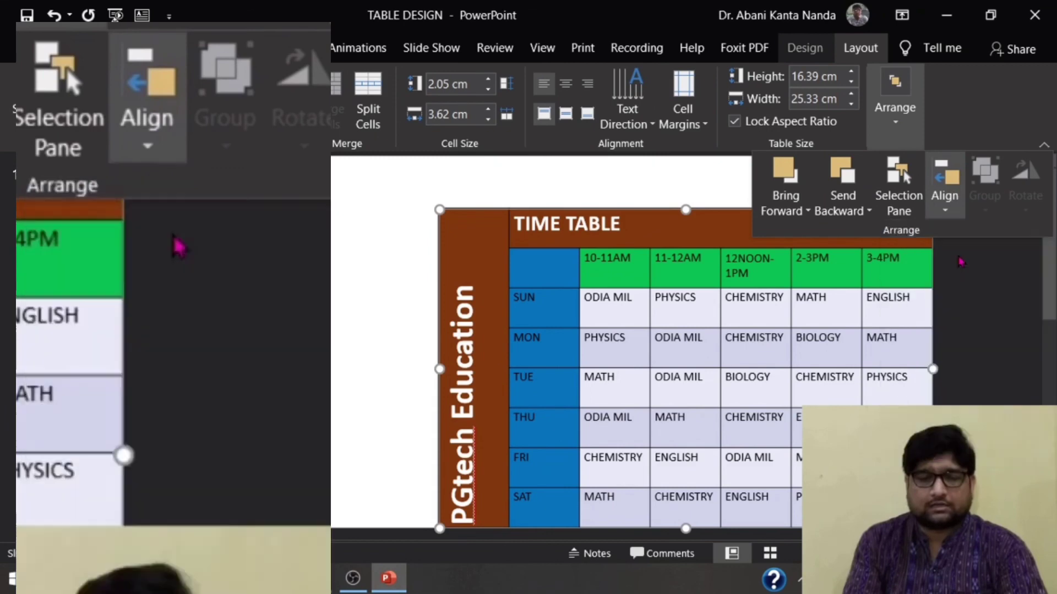
left_click(945, 185)
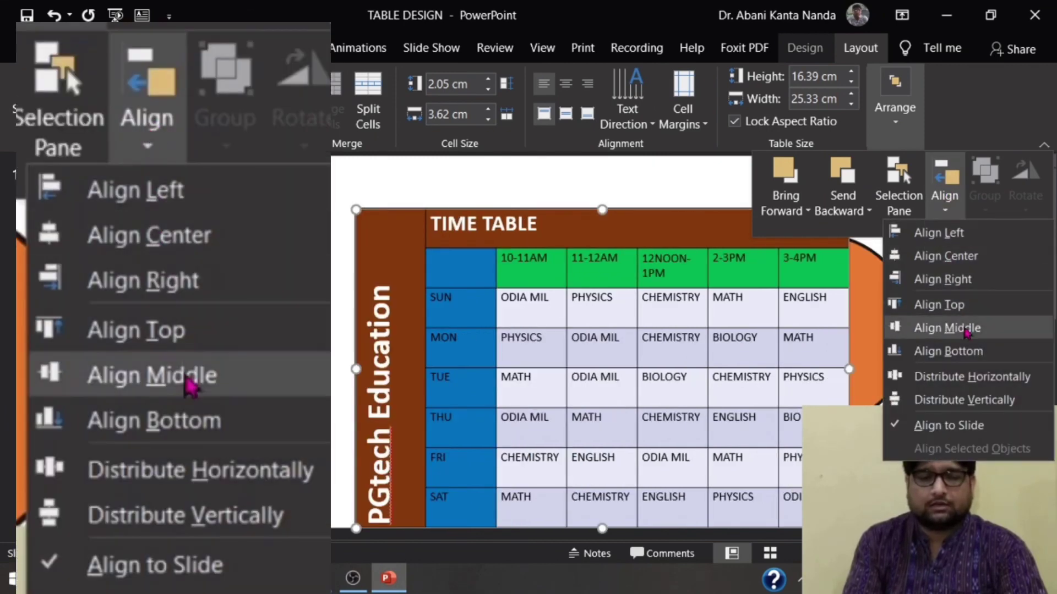
left_click(967, 331)
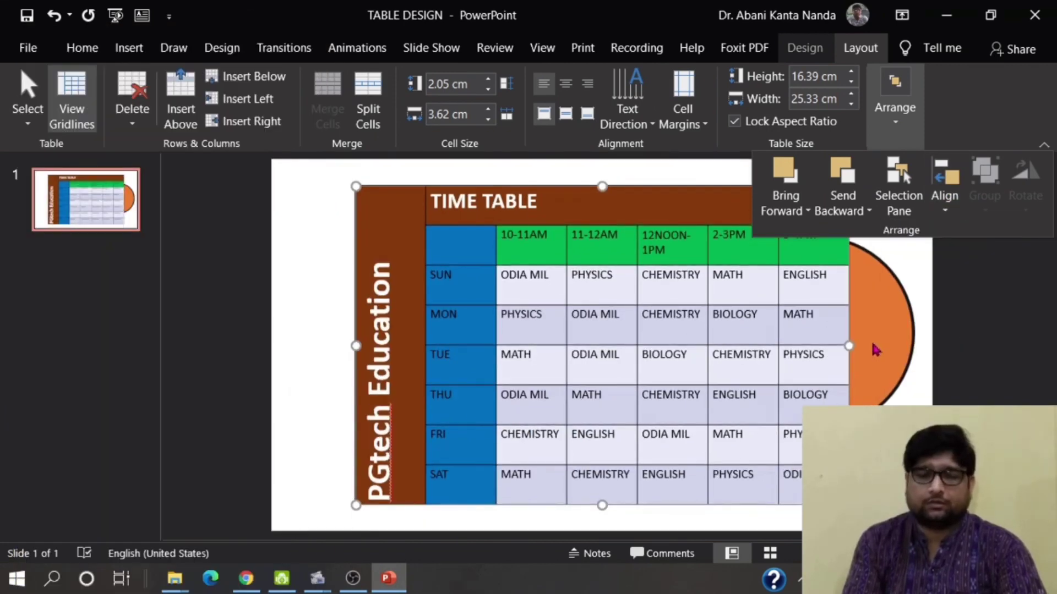
left_click(944, 184)
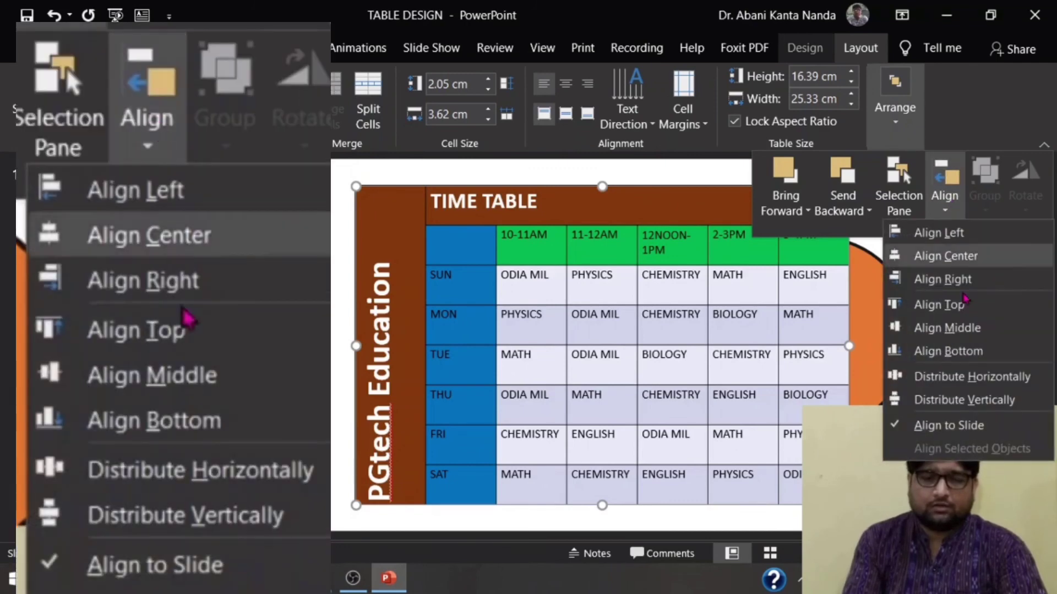